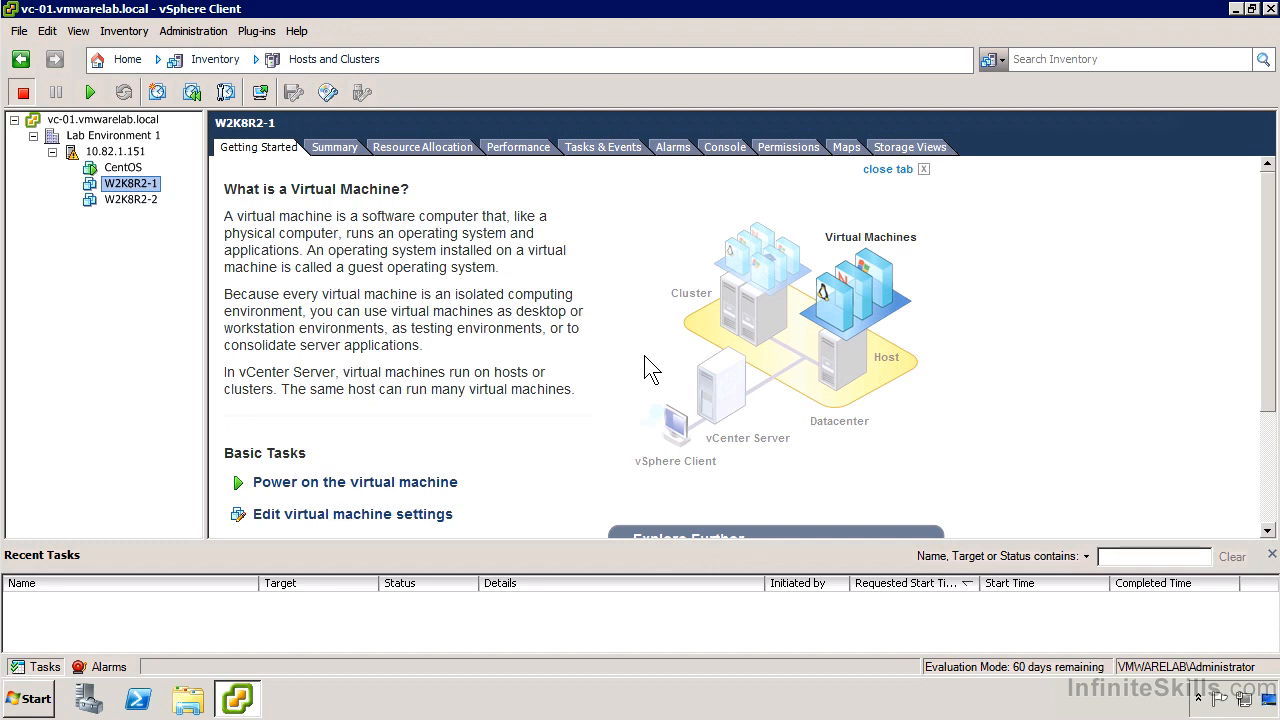
Convert the W2K8R2-1 virtual machine to a template
{"action": "right_click", "coordinate": [147, 187]}
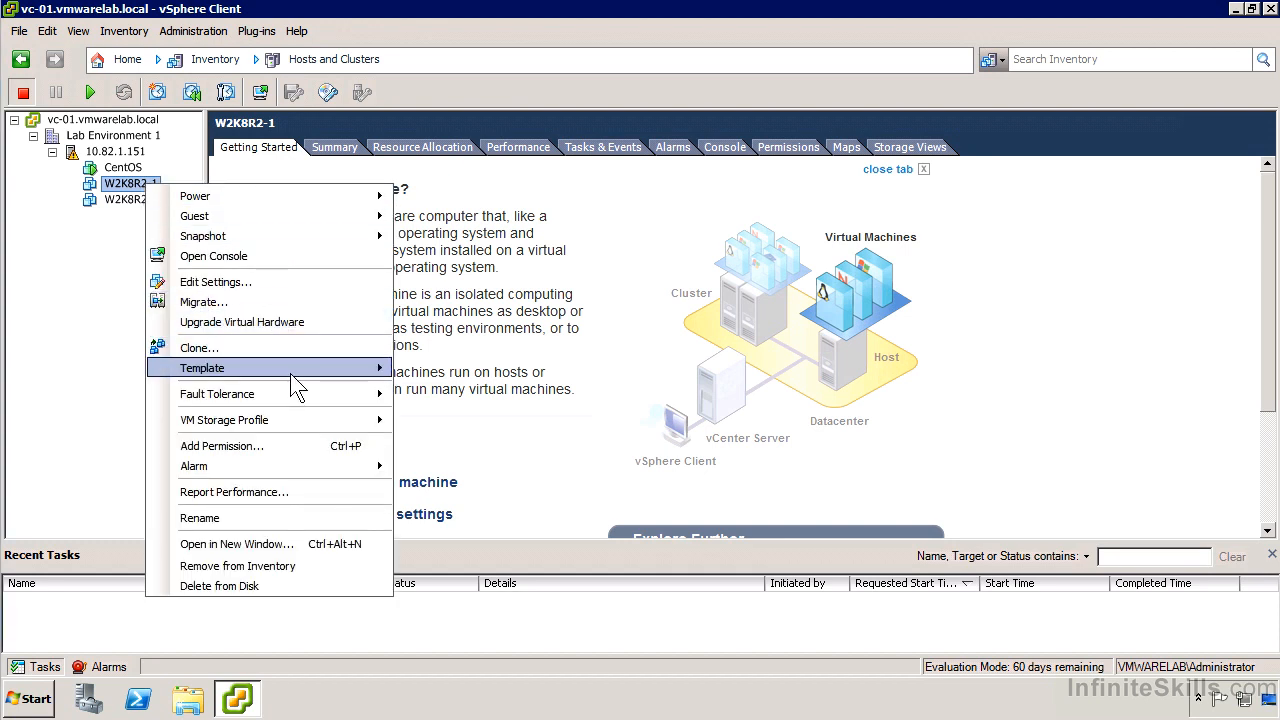
{"action": "mouse_move", "coordinate": [291, 371]}
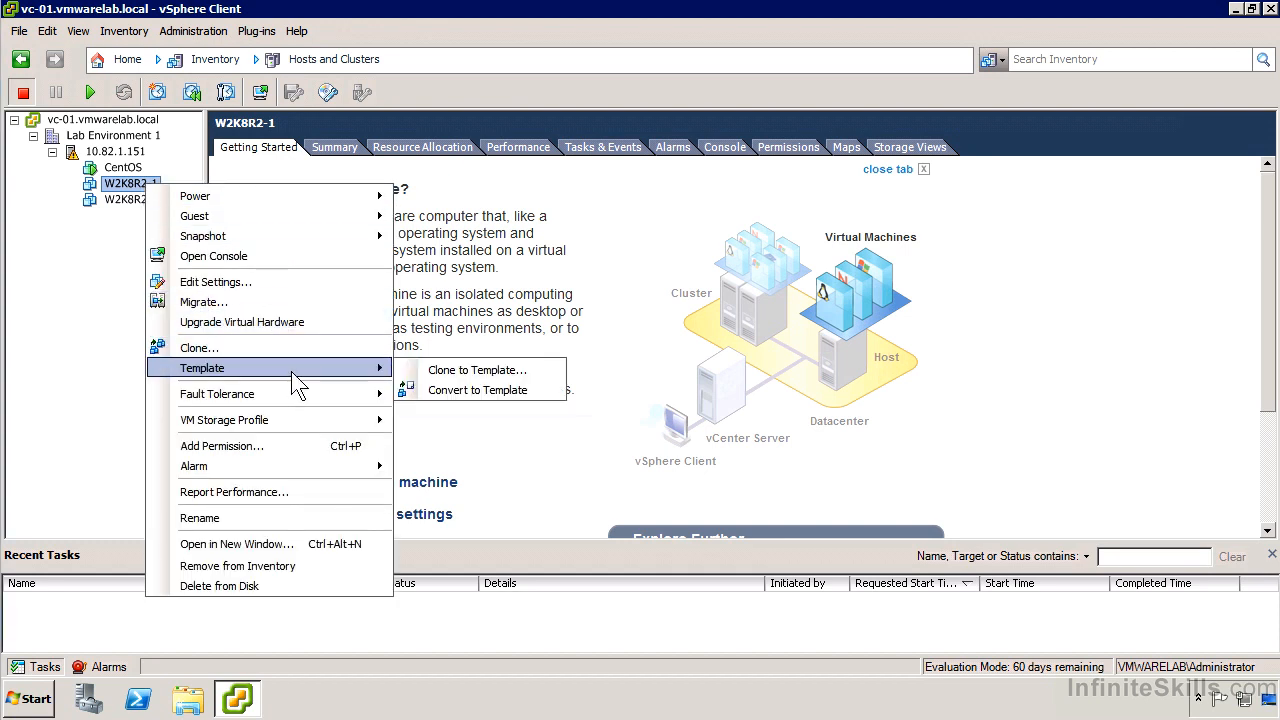
{"action": "left_click", "coordinate": [432, 392]}
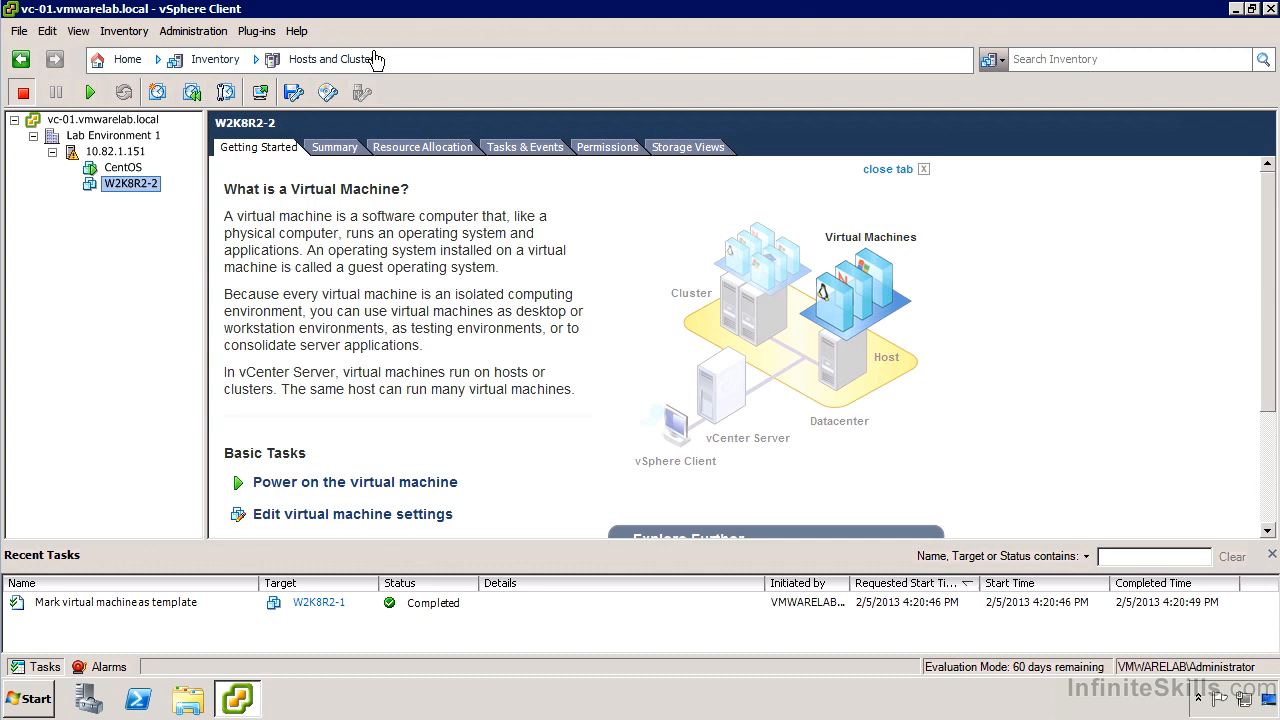
Switch the inventory to VMs and Templates and expand vc-01.vmwarelab.local down to the contents of Lab Environment 1
{"action": "left_click", "coordinate": [218, 63]}
{"action": "mouse_move", "coordinate": [228, 92]}
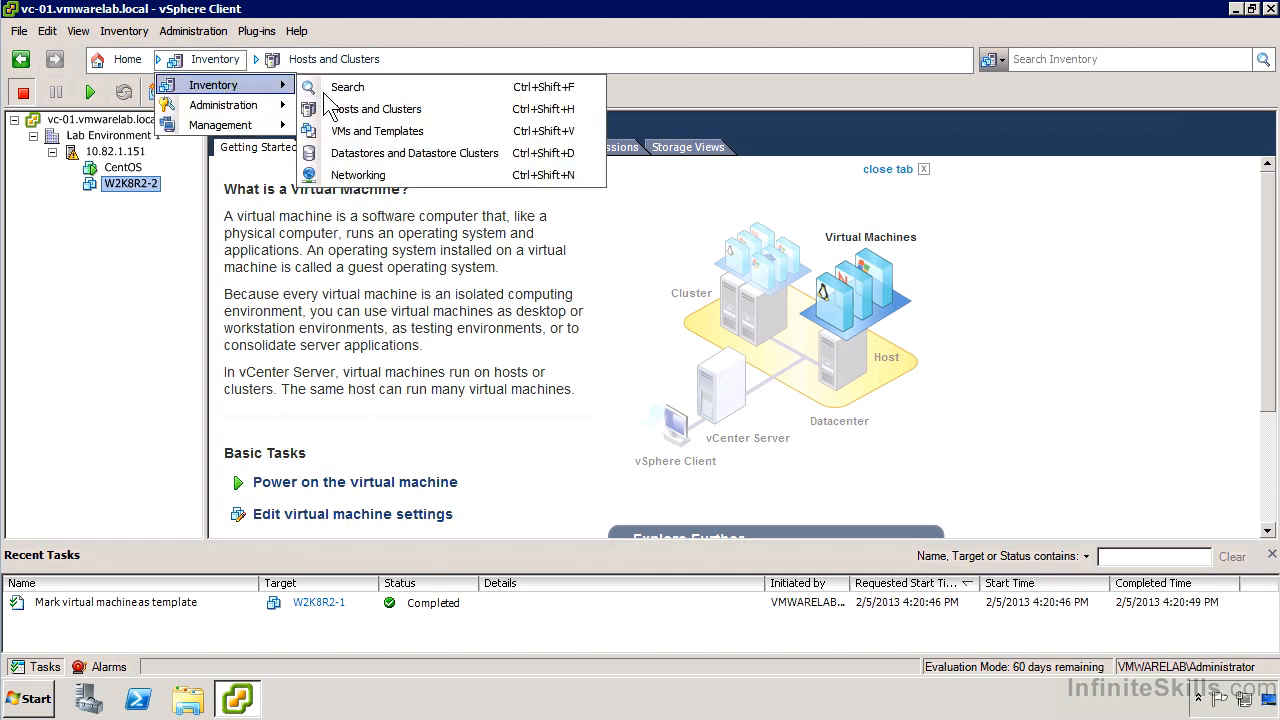
{"action": "left_click", "coordinate": [430, 135]}
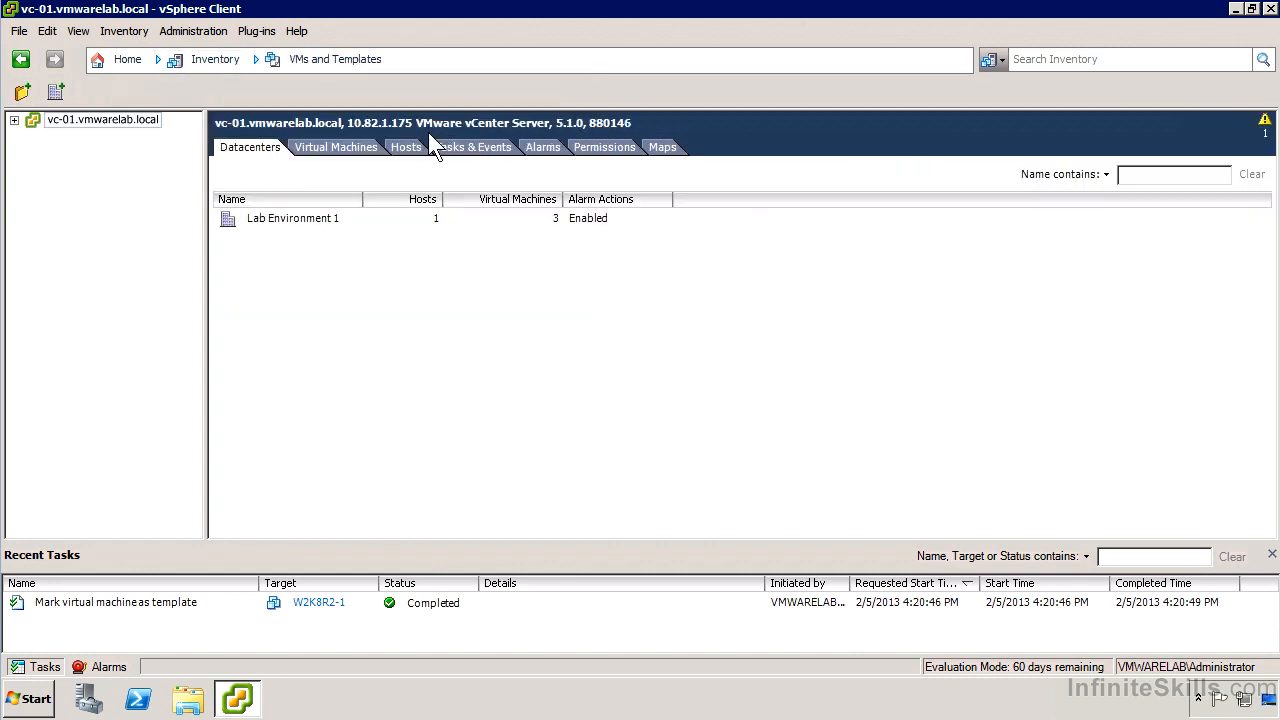
{"action": "left_click", "coordinate": [14, 120]}
{"action": "left_click", "coordinate": [32, 137]}
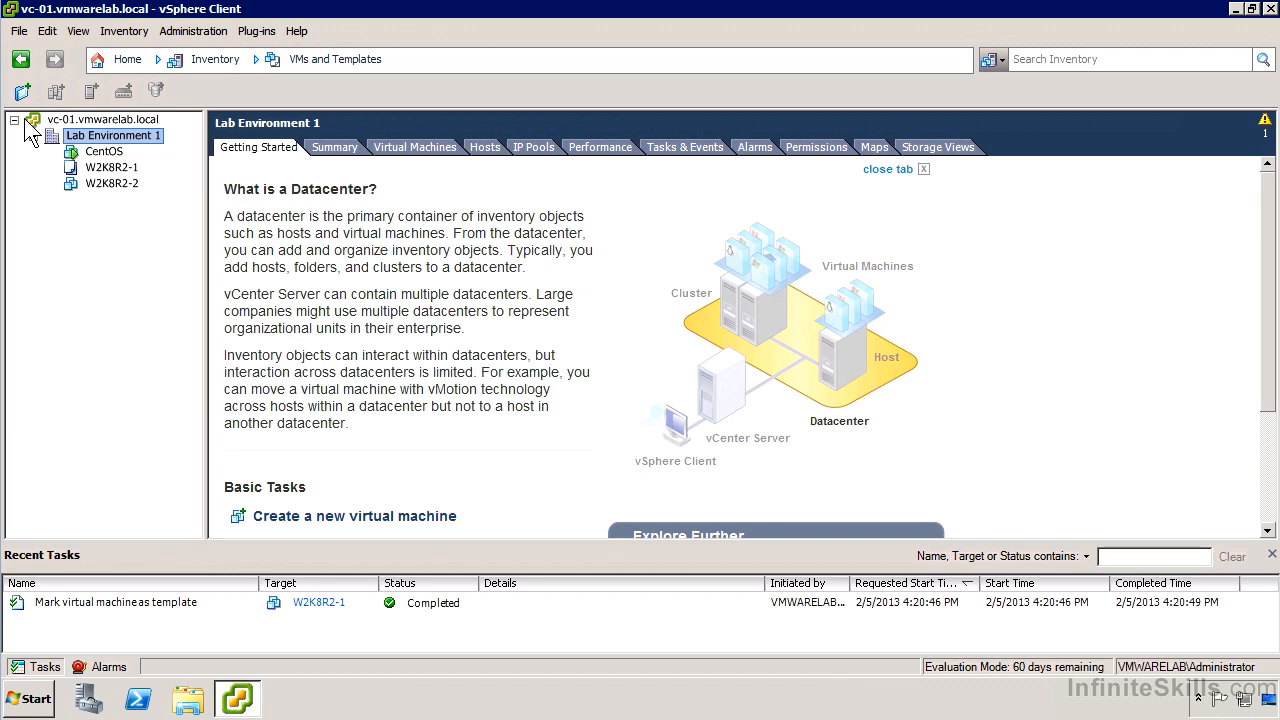
Start deploying a virtual machine from the W2K8R2-1 template, named W2K8R2-3, in Lab Environment 1 on host 10.82.1.151
{"action": "right_click", "coordinate": [131, 172]}
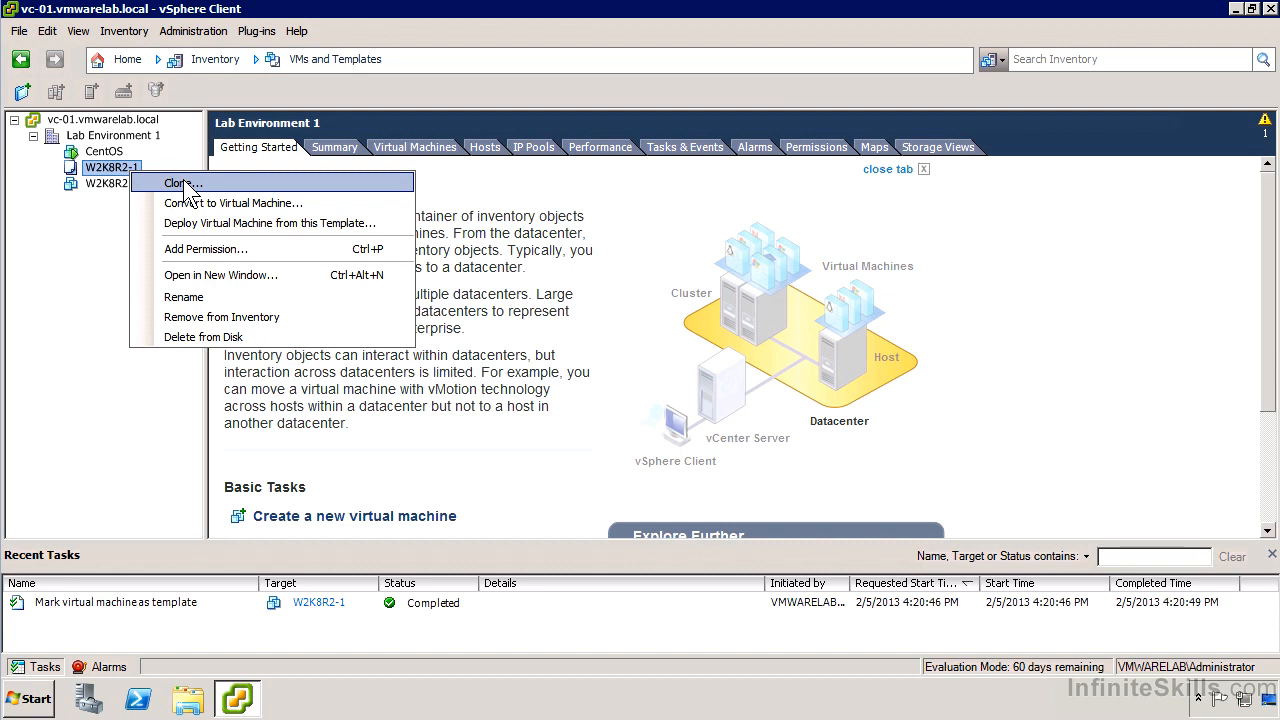
{"action": "left_click", "coordinate": [265, 224]}
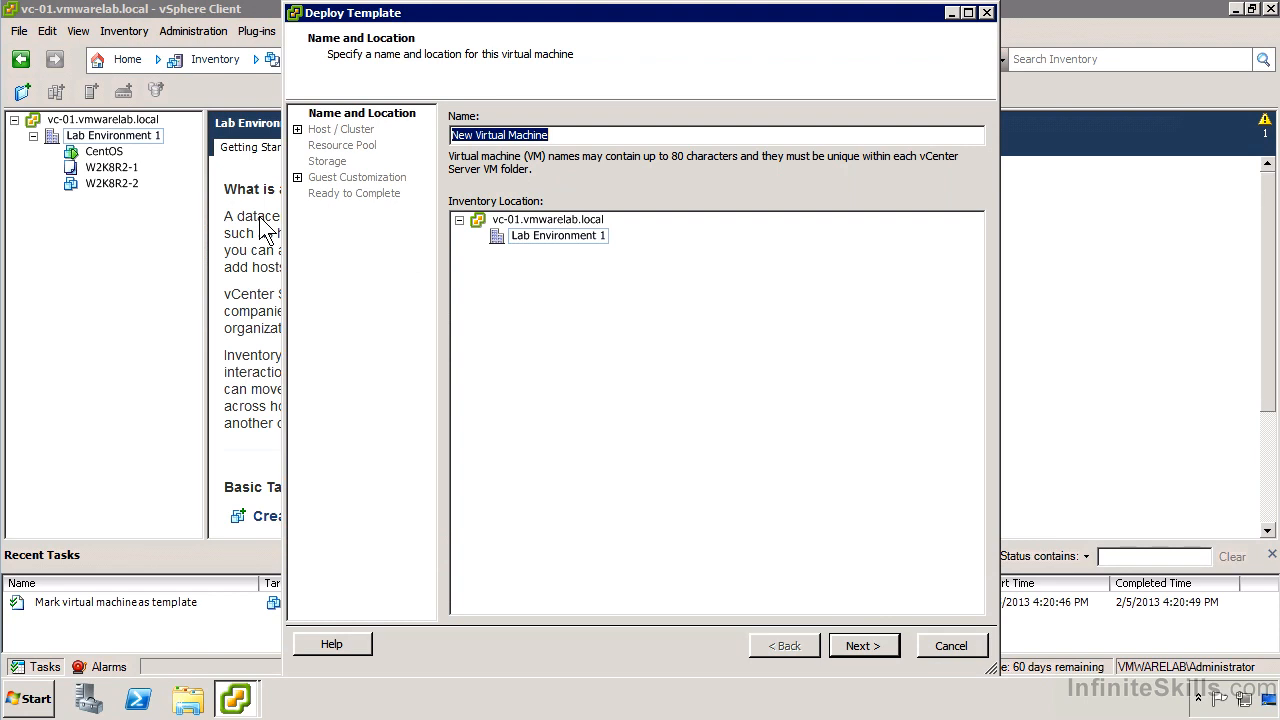
{"action": "type", "text": "W2K"}
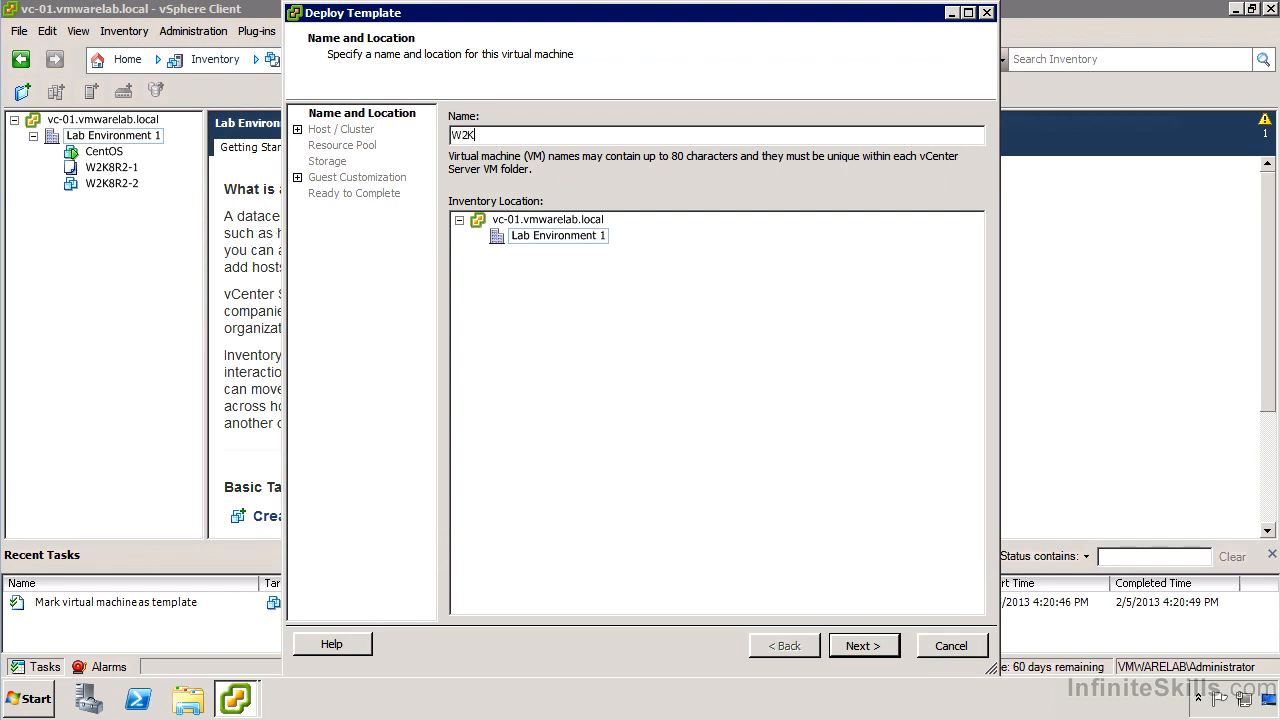
{"action": "type", "text": "8R2-3"}
{"action": "left_click", "coordinate": [591, 237]}
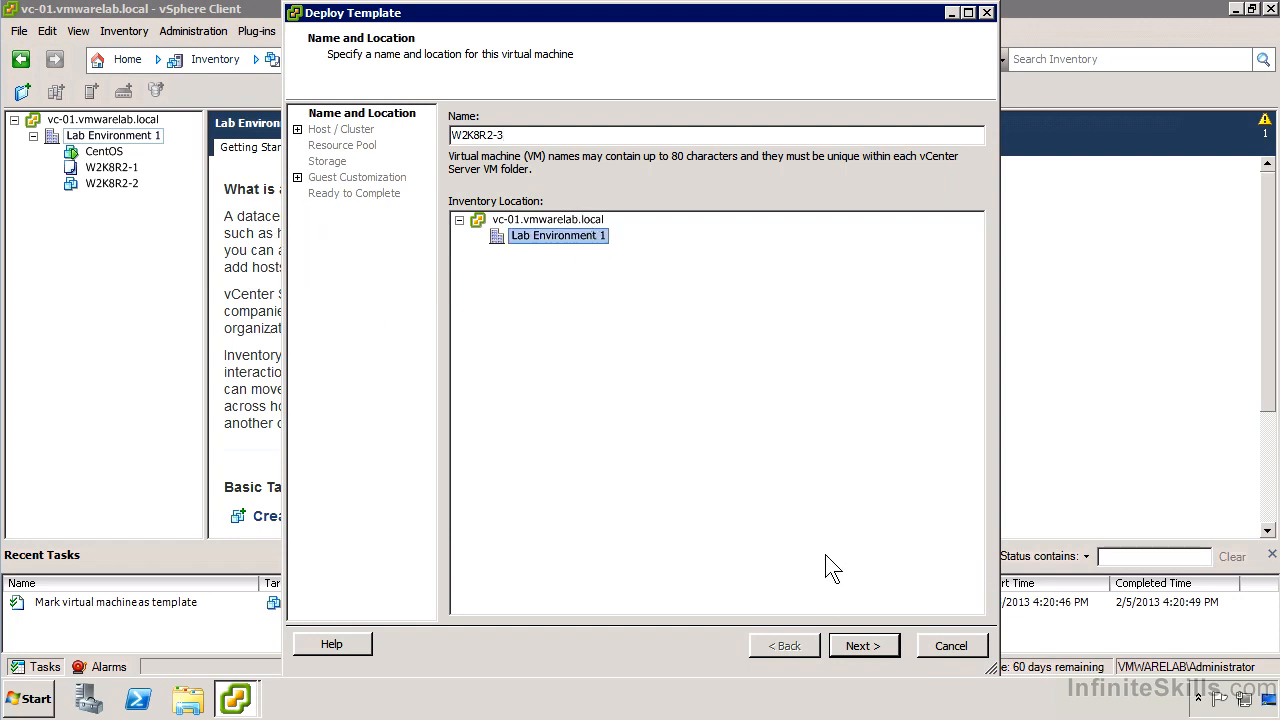
{"action": "left_click", "coordinate": [881, 652]}
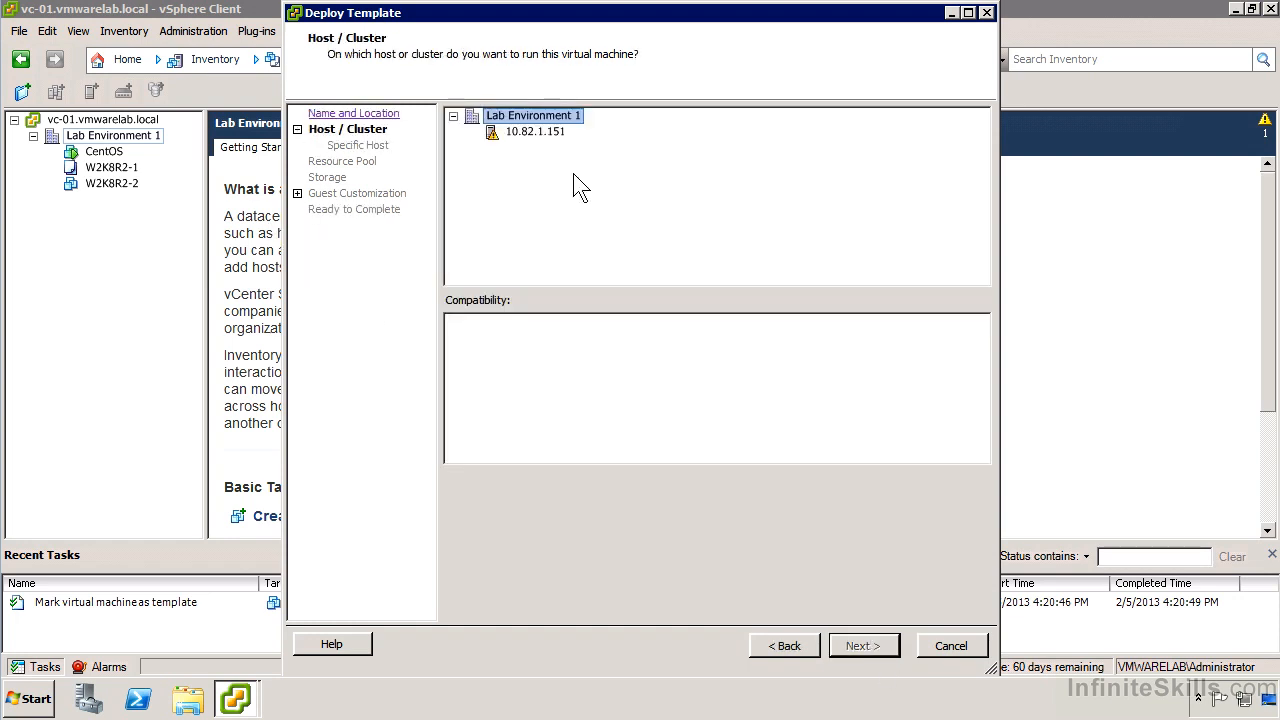
{"action": "left_click", "coordinate": [556, 137]}
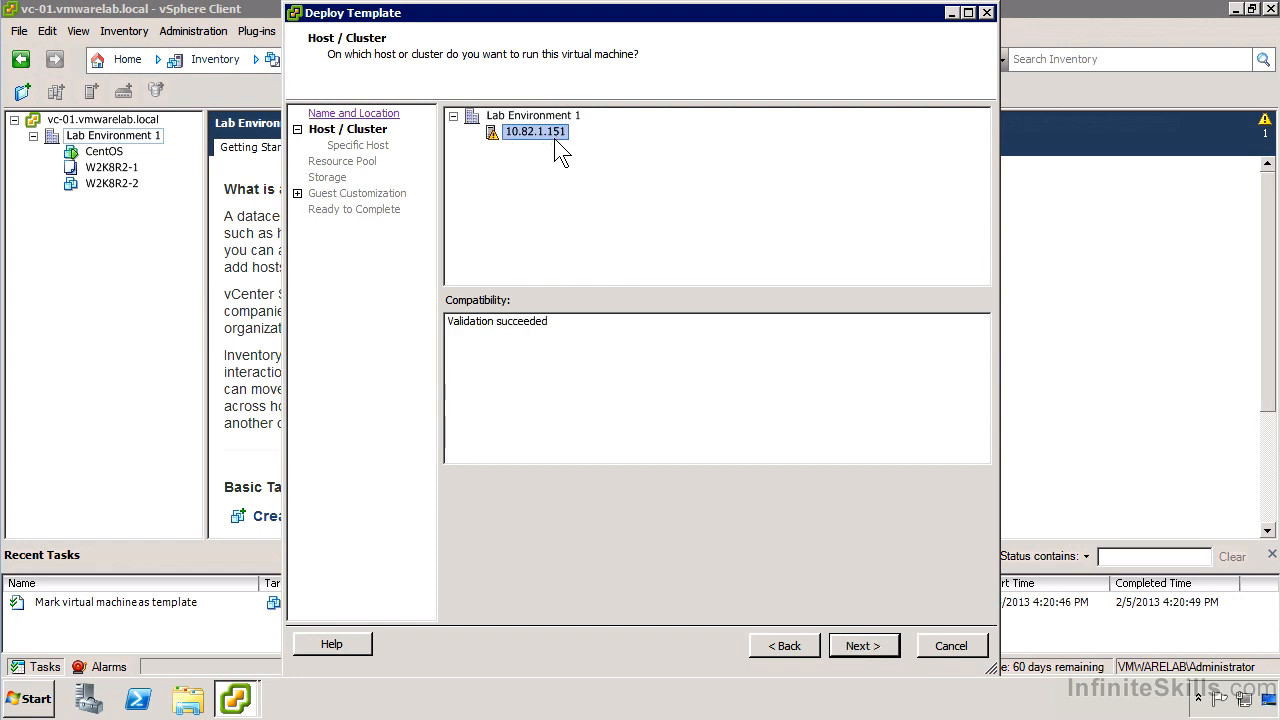
{"action": "left_click", "coordinate": [862, 646]}
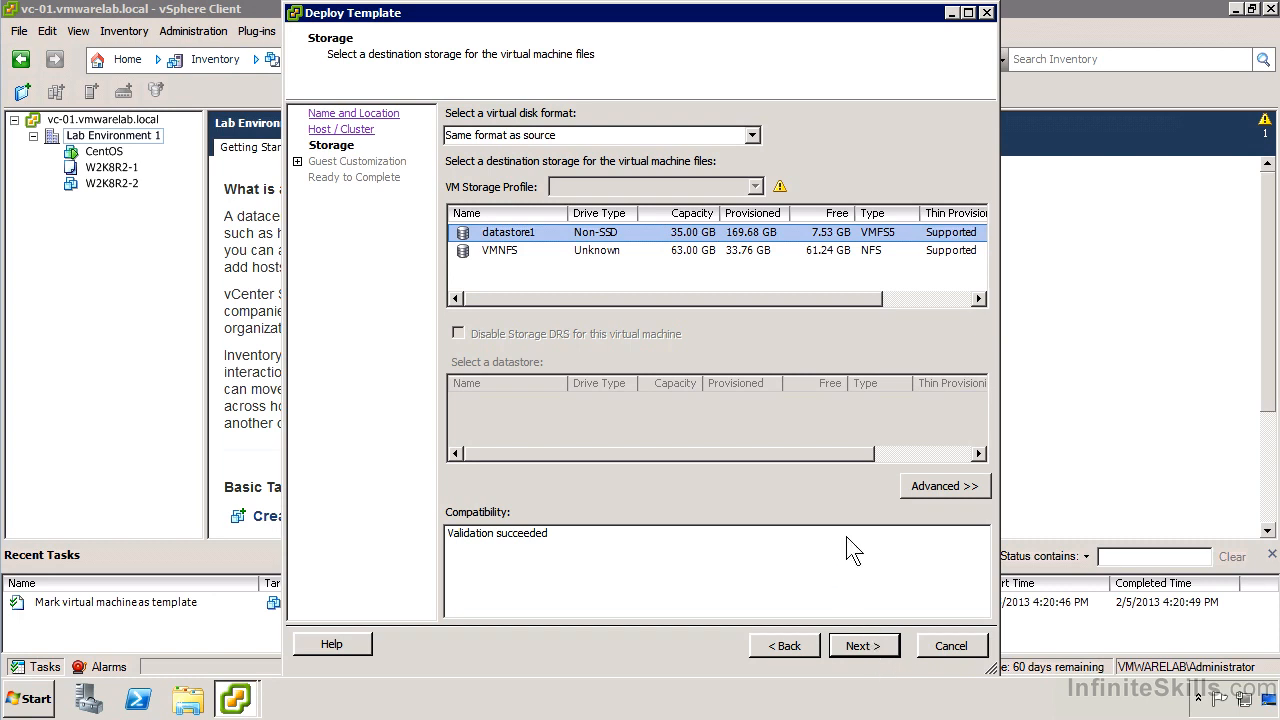
Set the virtual disk format to Thin Provision and select the VMNFS datastore as the destination storage
{"action": "left_click", "coordinate": [588, 130]}
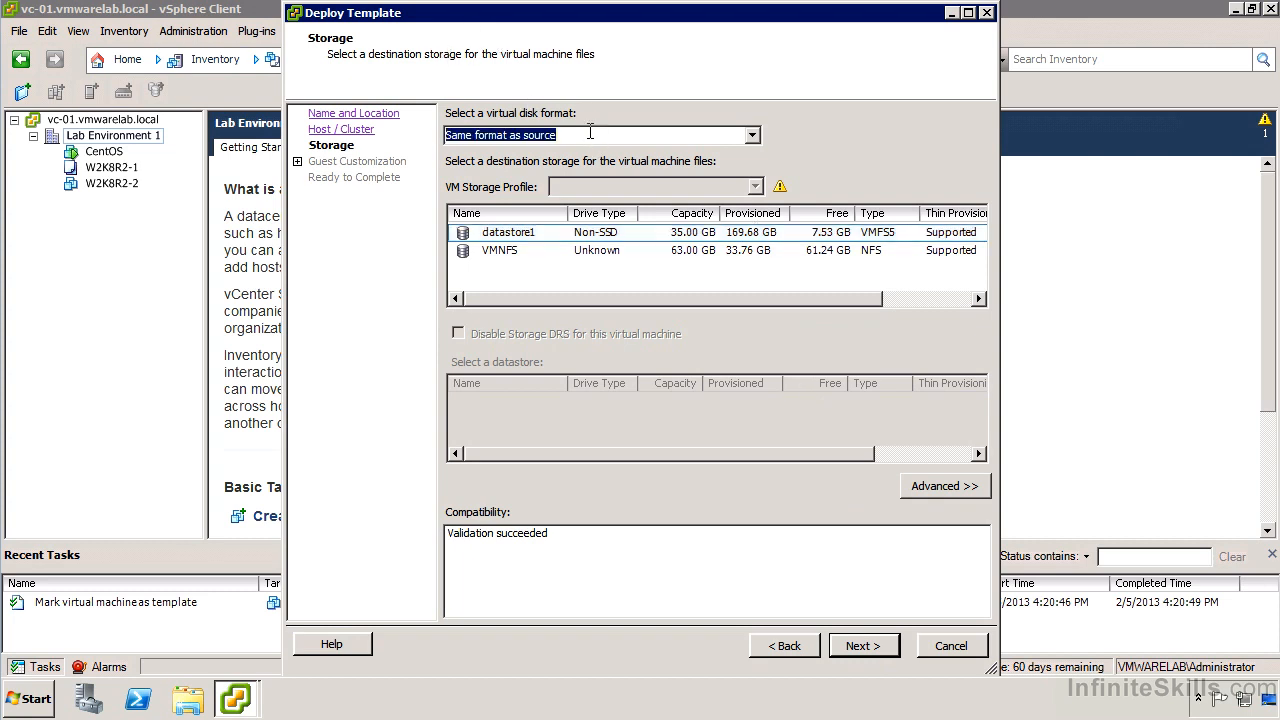
{"action": "left_click", "coordinate": [755, 137]}
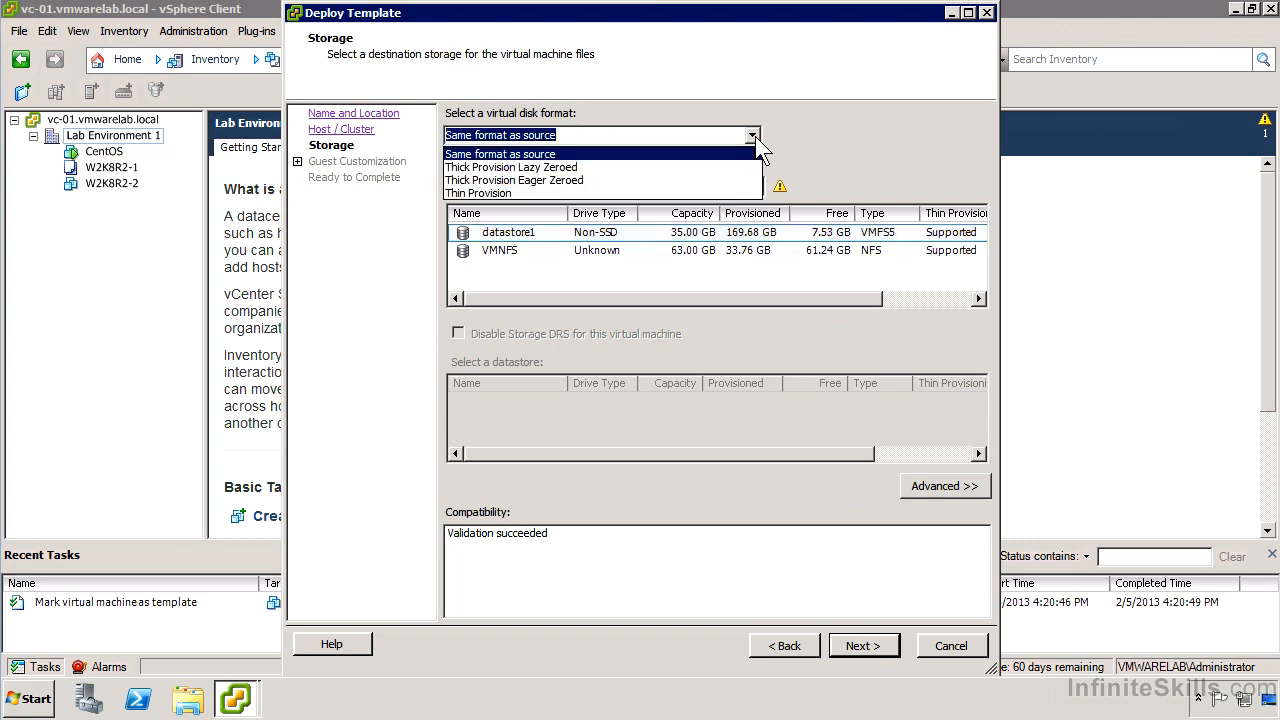
{"action": "left_click", "coordinate": [648, 193]}
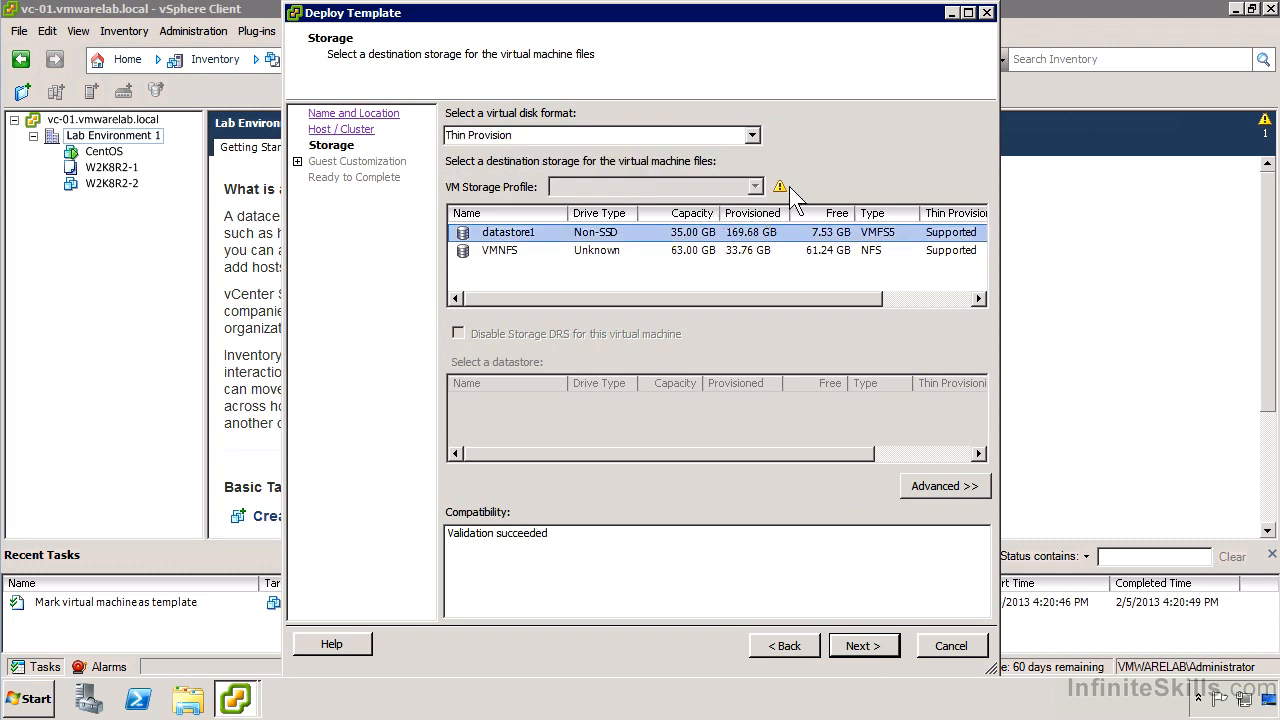
{"action": "mouse_move", "coordinate": [777, 186]}
{"action": "left_click", "coordinate": [593, 252]}
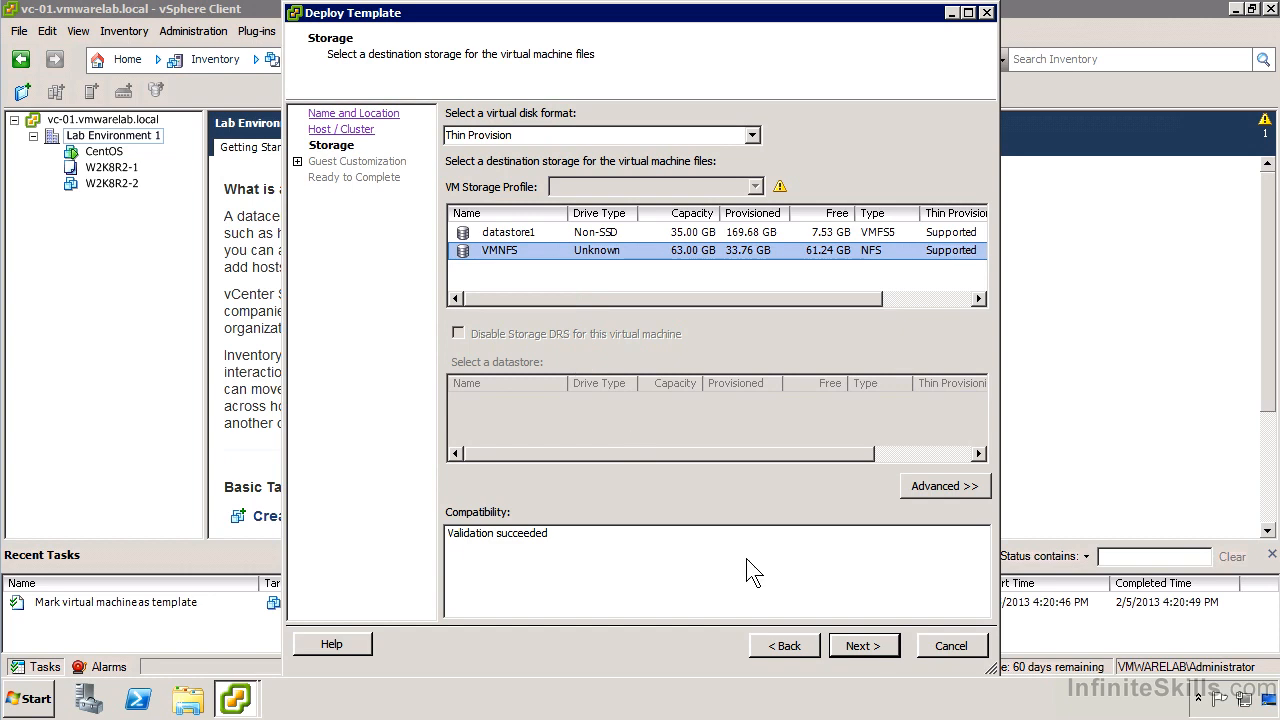
Use the advanced per-file storage settings at the current location and customize the guest with the Customization Wizard, powering on after creation
{"action": "left_click", "coordinate": [938, 485]}
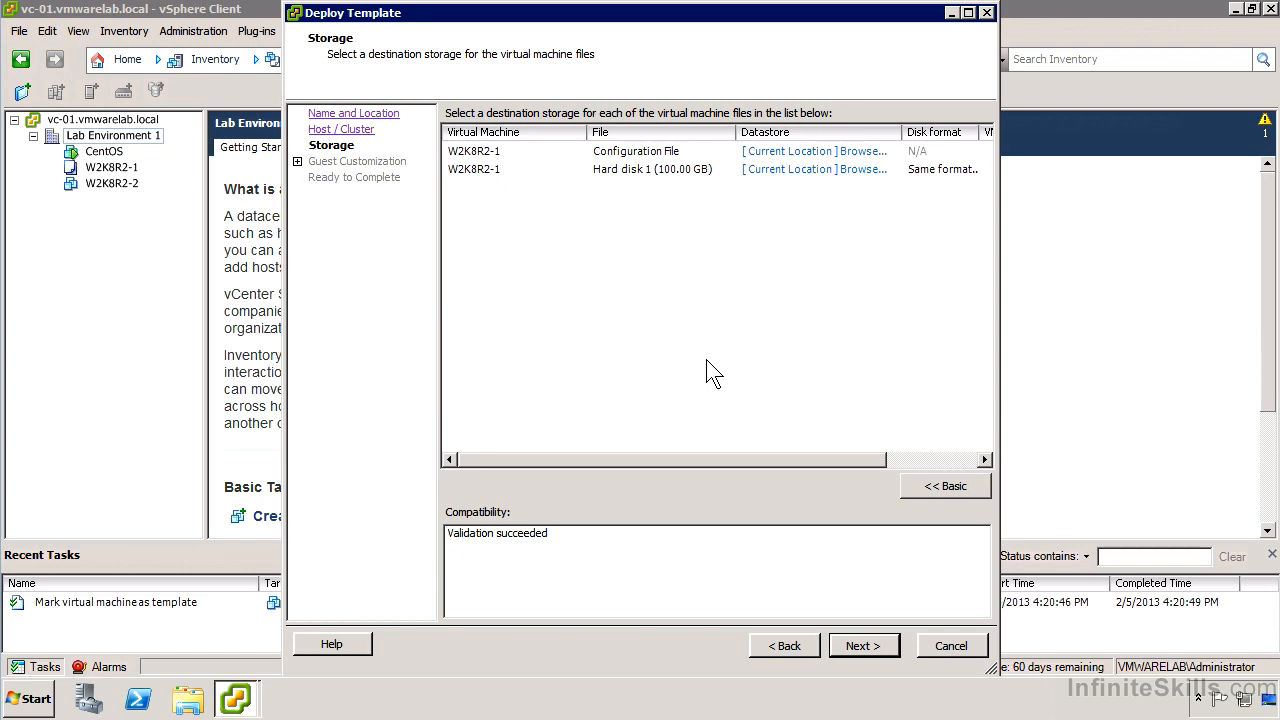
{"action": "left_click", "coordinate": [862, 646]}
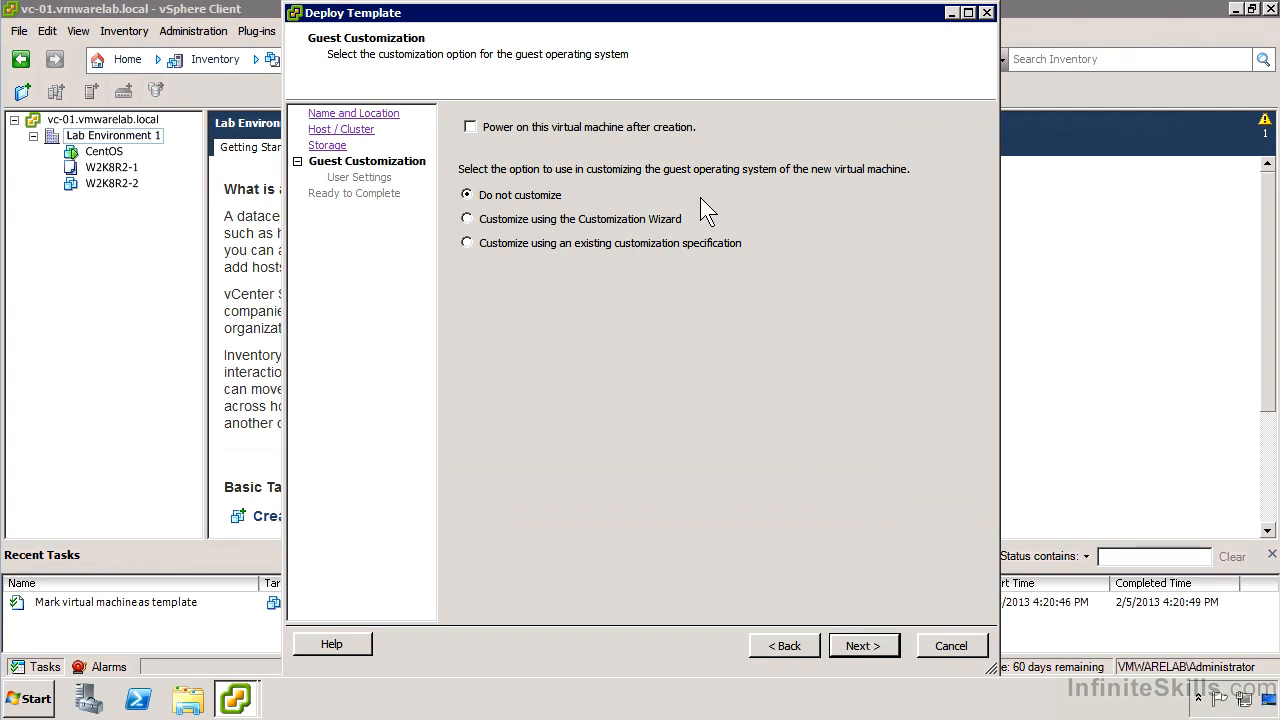
{"action": "left_click", "coordinate": [692, 130]}
{"action": "left_click", "coordinate": [842, 644]}
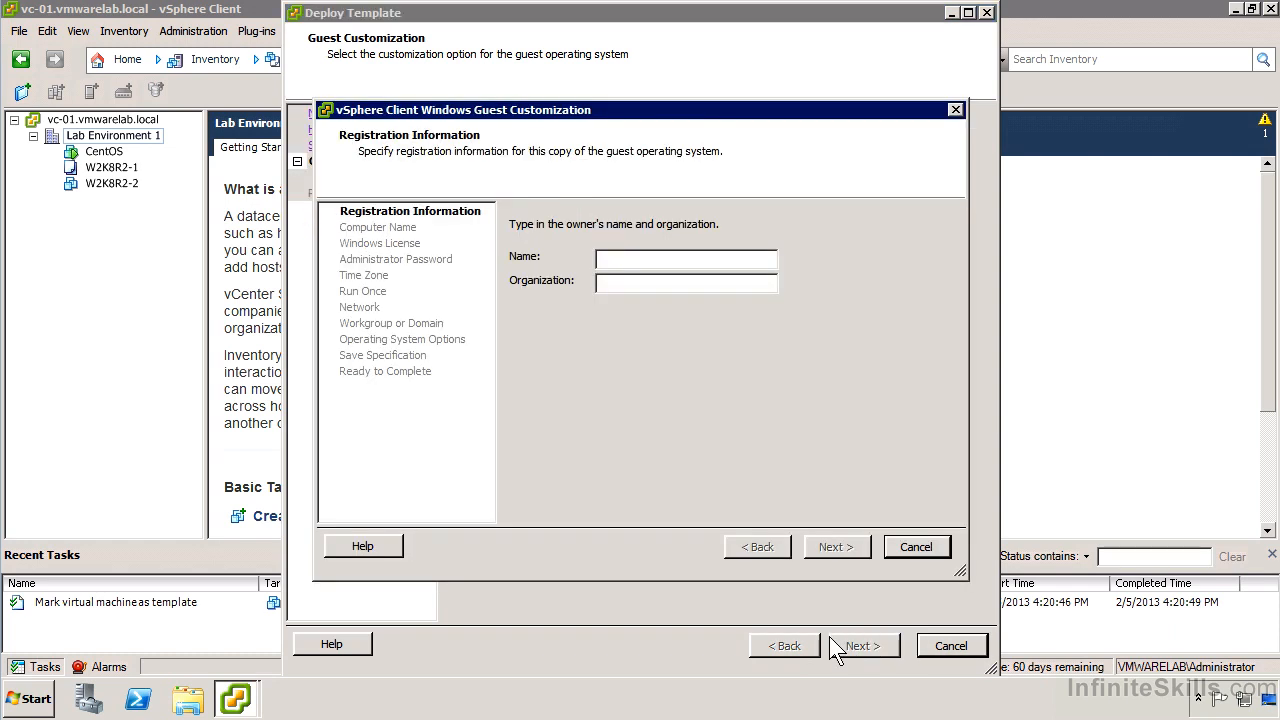
Fill in the registration information with the owner's name and the organization InfiniteSkills
{"action": "left_click", "coordinate": [656, 262]}
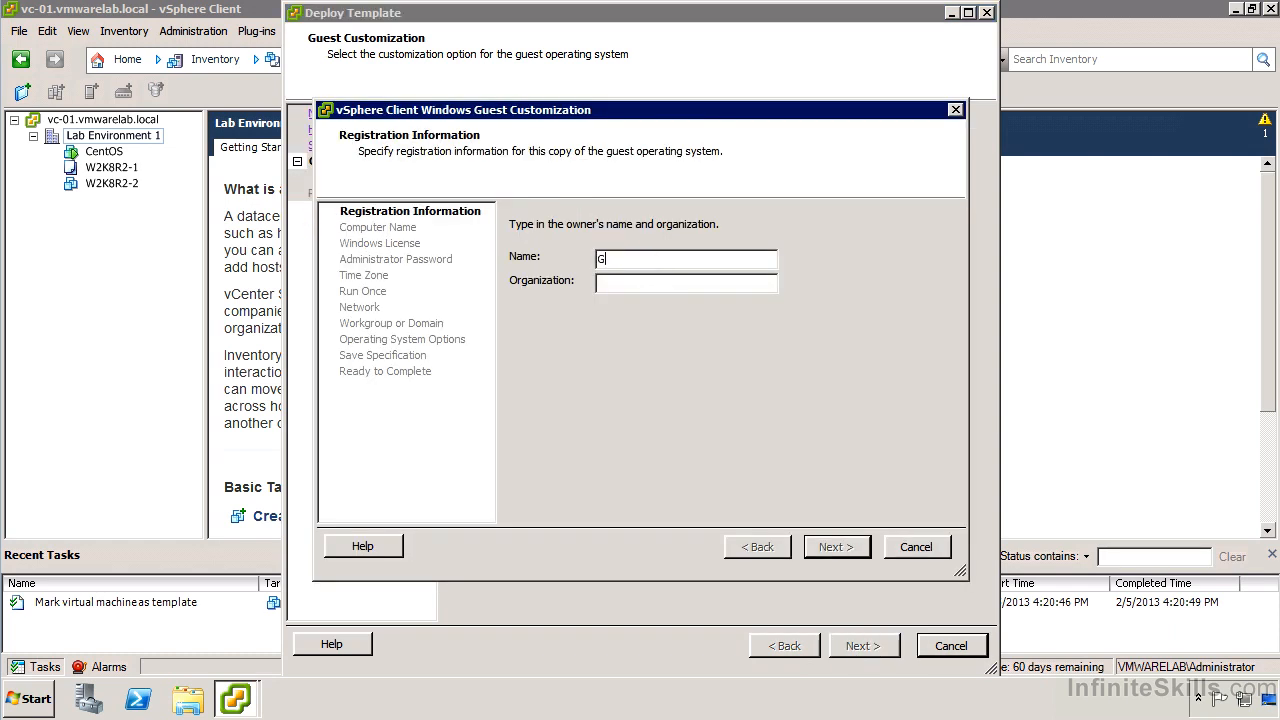
{"action": "key", "text": "Tab"}
{"action": "type", "text": "InfiniteSkills"}
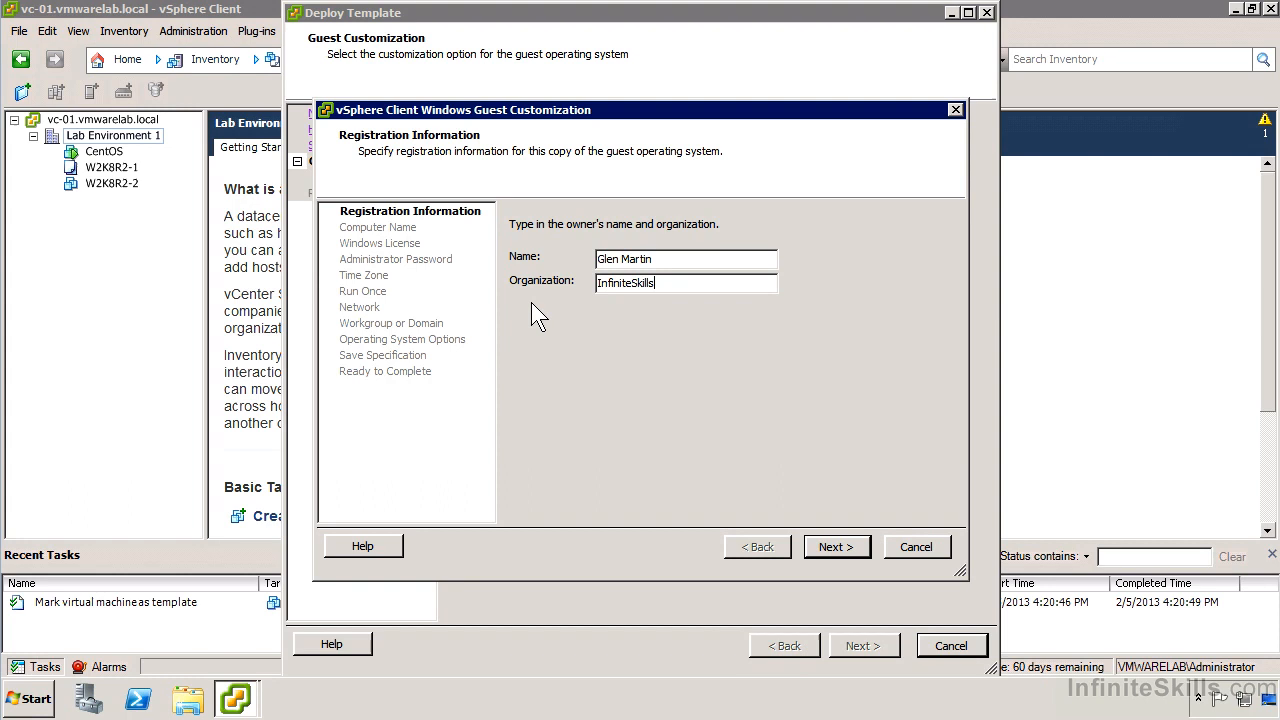
{"action": "left_click", "coordinate": [846, 553]}
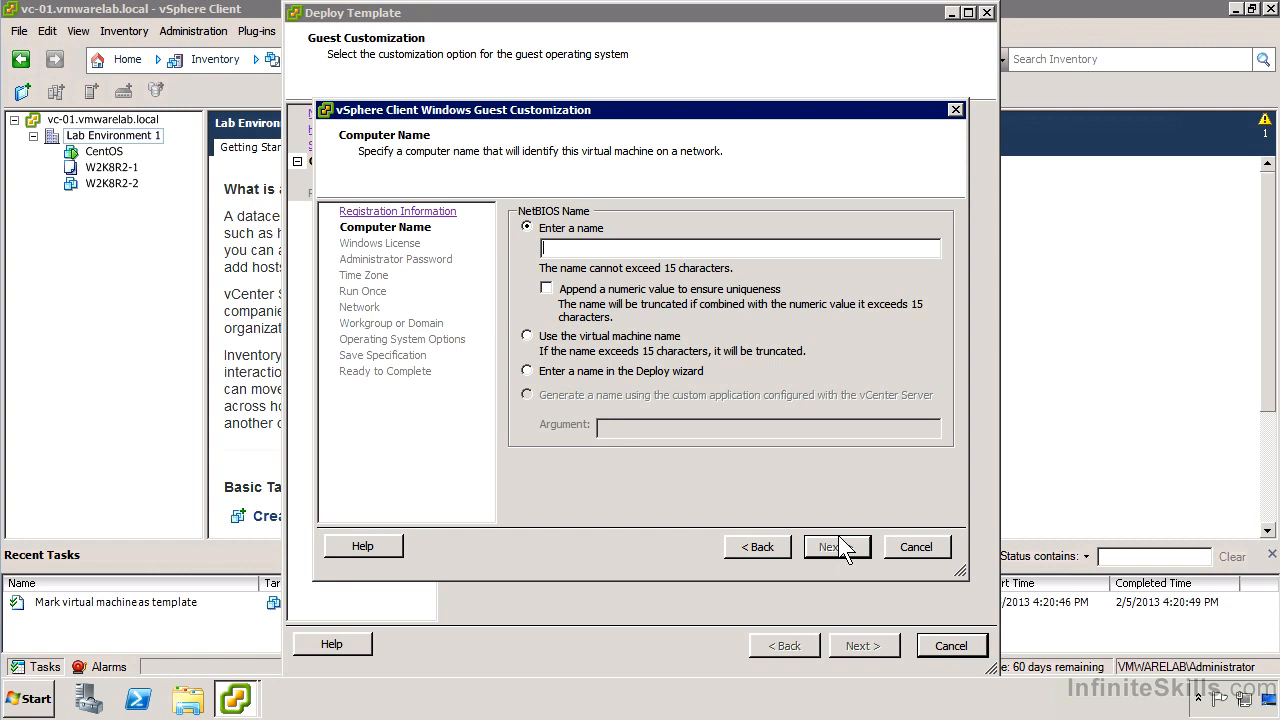
Use the virtual machine name as the computer name and accept the per-server Windows license settings with a blank product key
{"action": "left_click", "coordinate": [676, 338]}
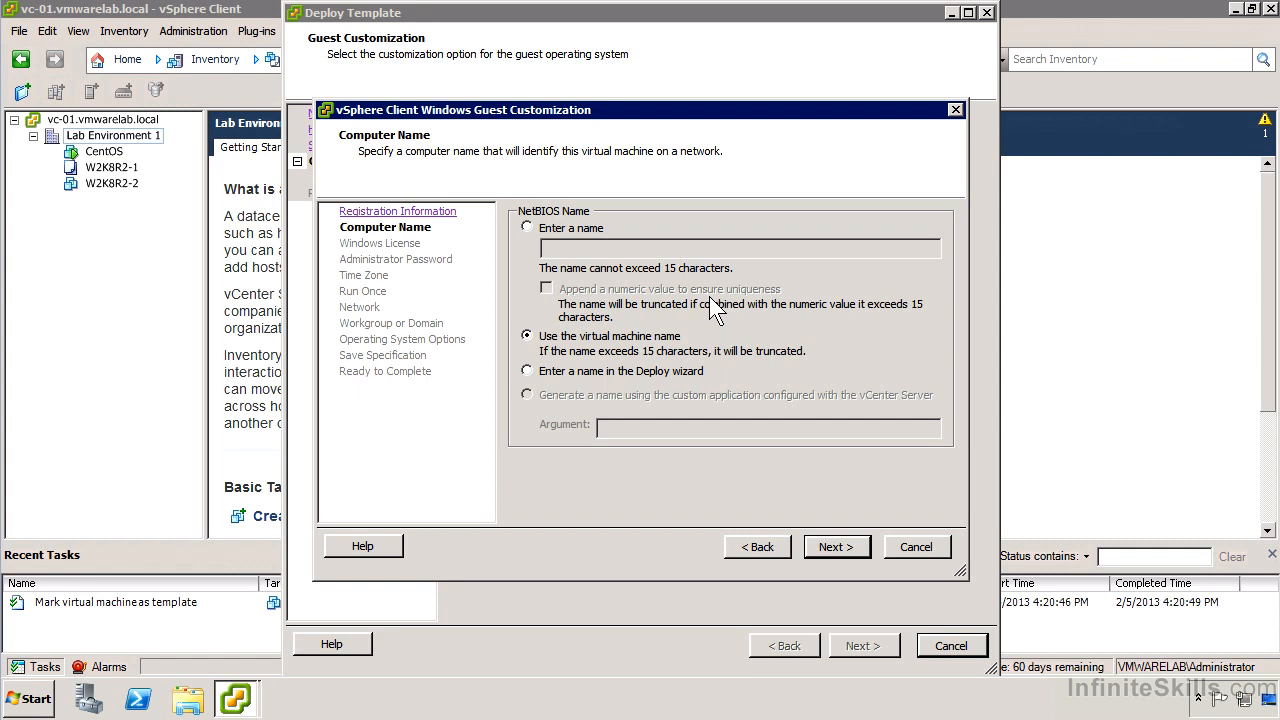
{"action": "key", "text": "Return"}
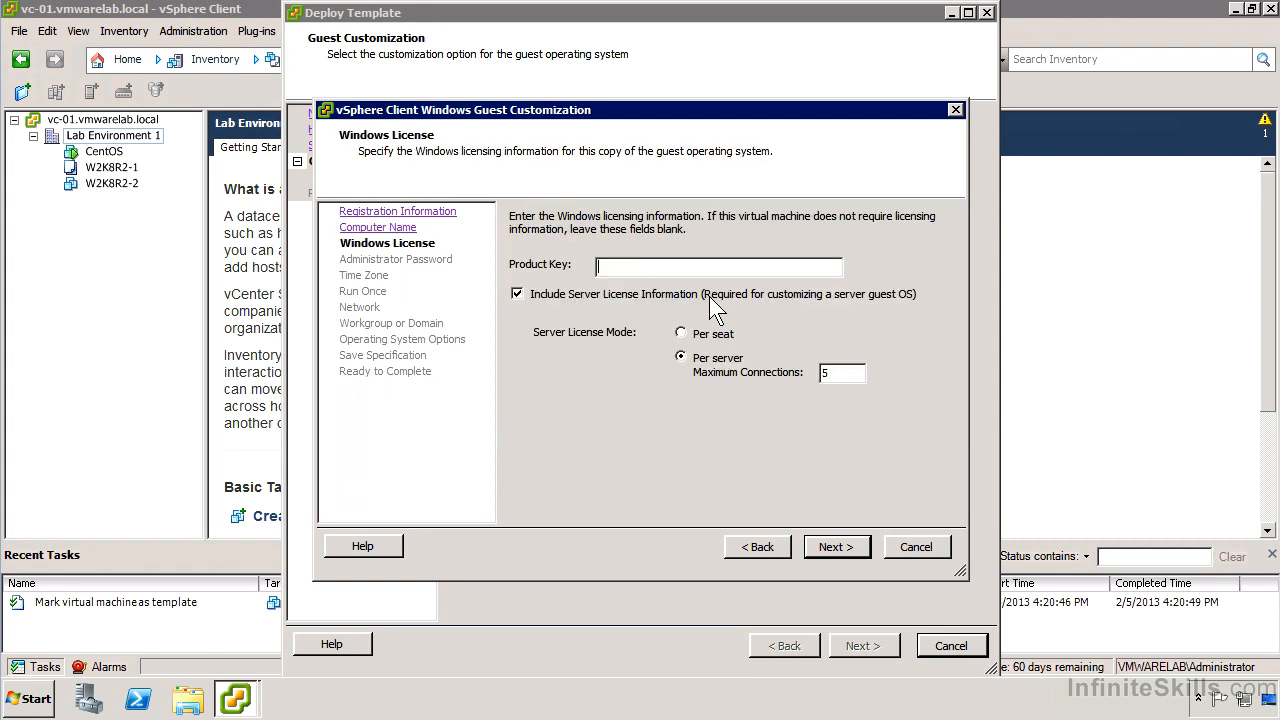
{"action": "left_click", "coordinate": [861, 554]}
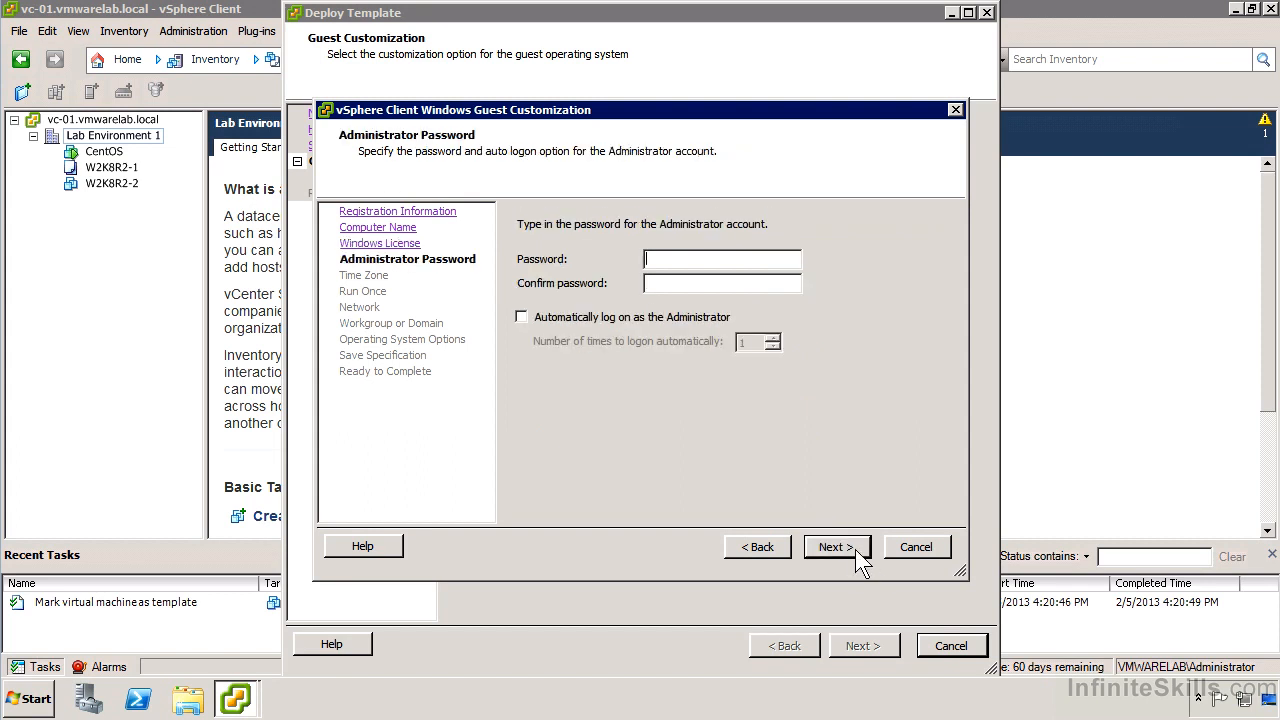
Enter and confirm the password for the guest's Administrator account
{"action": "type", "text": "********"}
{"action": "key", "text": "Tab"}
{"action": "type", "text": "********"}
{"action": "left_click", "coordinate": [855, 549]}
Select the guest's time zone and leave the run-once command list empty
{"action": "left_click", "coordinate": [780, 236]}
{"action": "scroll", "coordinate": [778, 285], "scroll_direction": "up", "scroll_amount": 3}
{"action": "left_click", "coordinate": [778, 267]}
{"action": "left_click", "coordinate": [825, 562]}
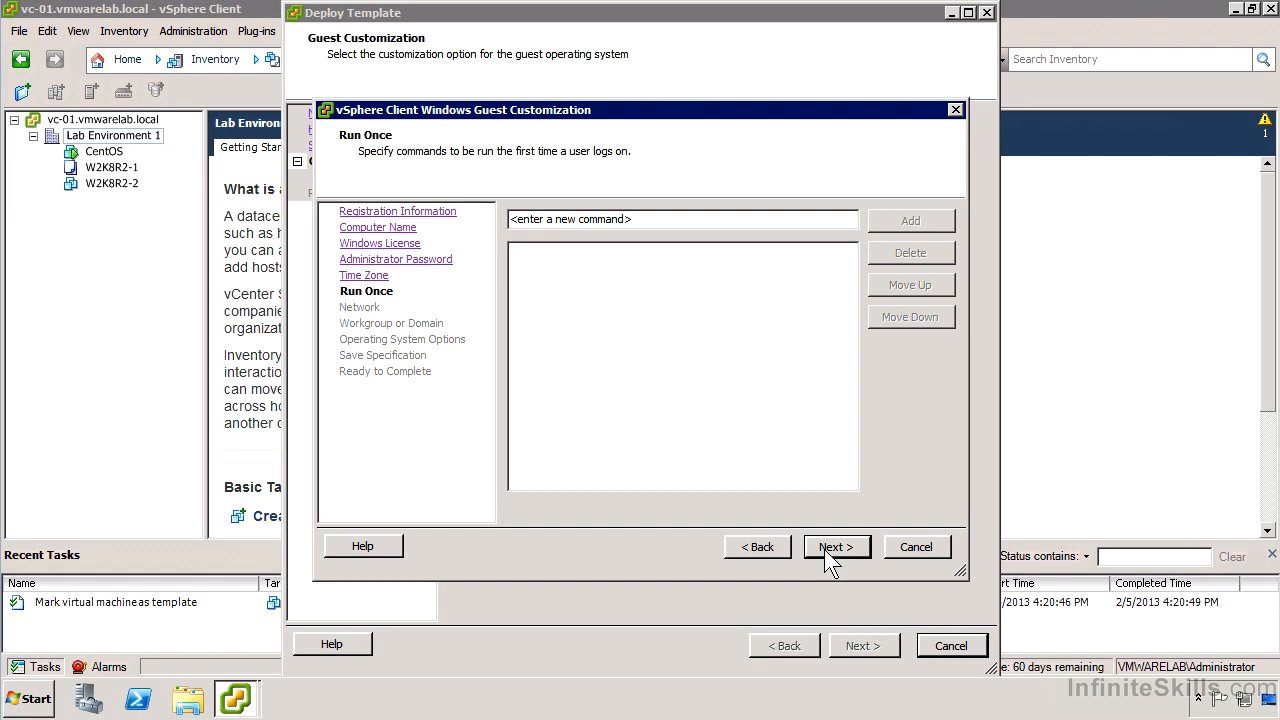
{"action": "left_click", "coordinate": [824, 549]}
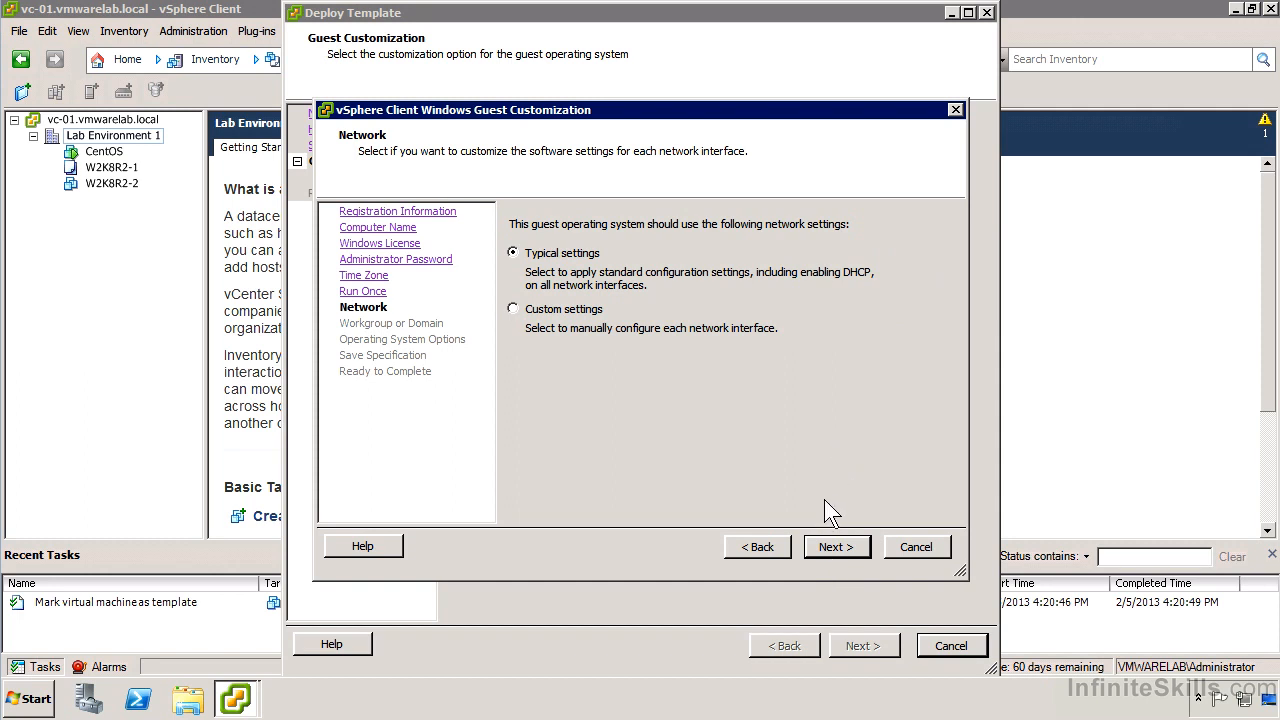
Keep the typical network settings and join the vmwarelab.local domain using the vmwarelab\administrator account and its password
{"action": "left_click", "coordinate": [826, 549]}
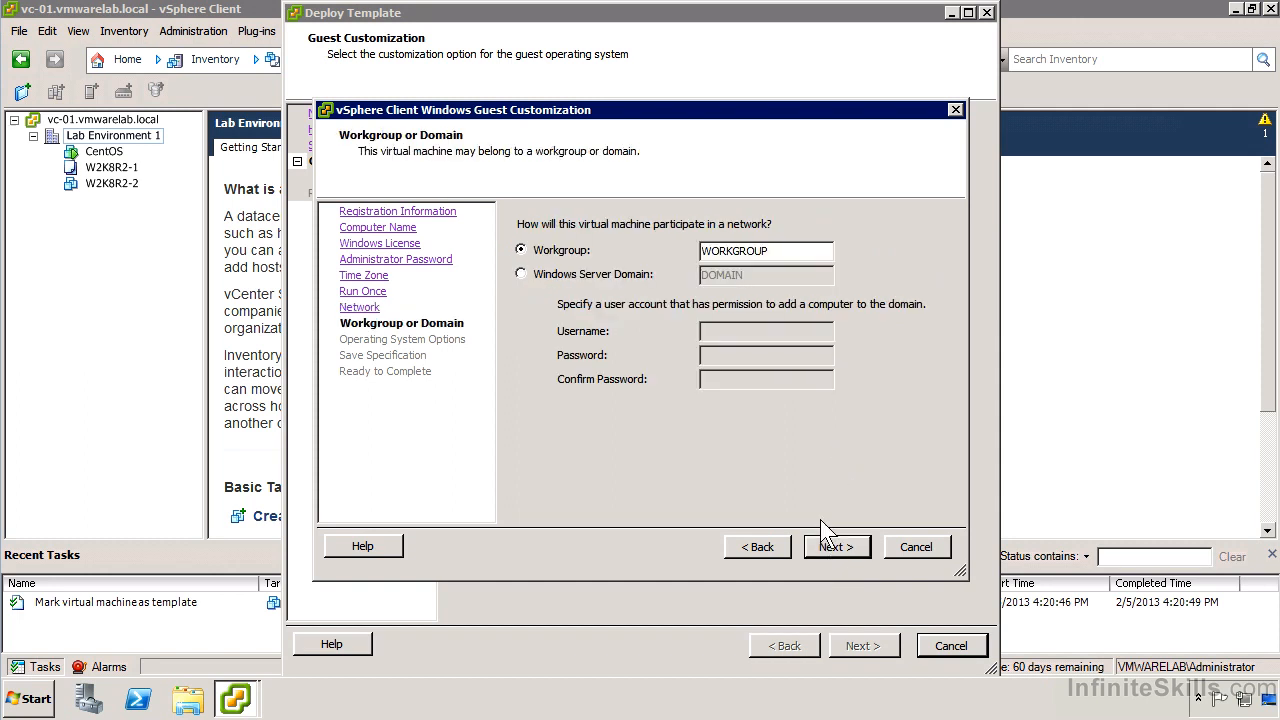
{"action": "left_click", "coordinate": [606, 272]}
{"action": "double_click", "coordinate": [760, 278]}
{"action": "type", "text": "vmwarelab.local"}
{"action": "key", "text": "Tab"}
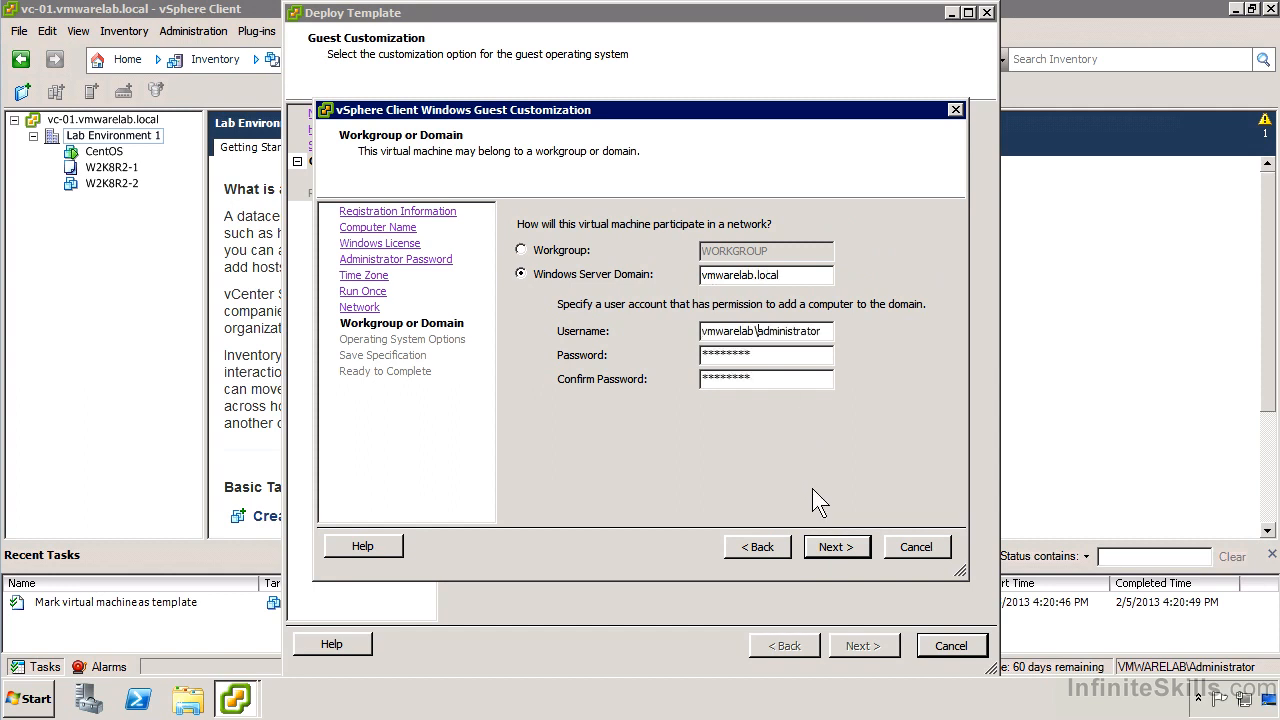
{"action": "left_click", "coordinate": [817, 555]}
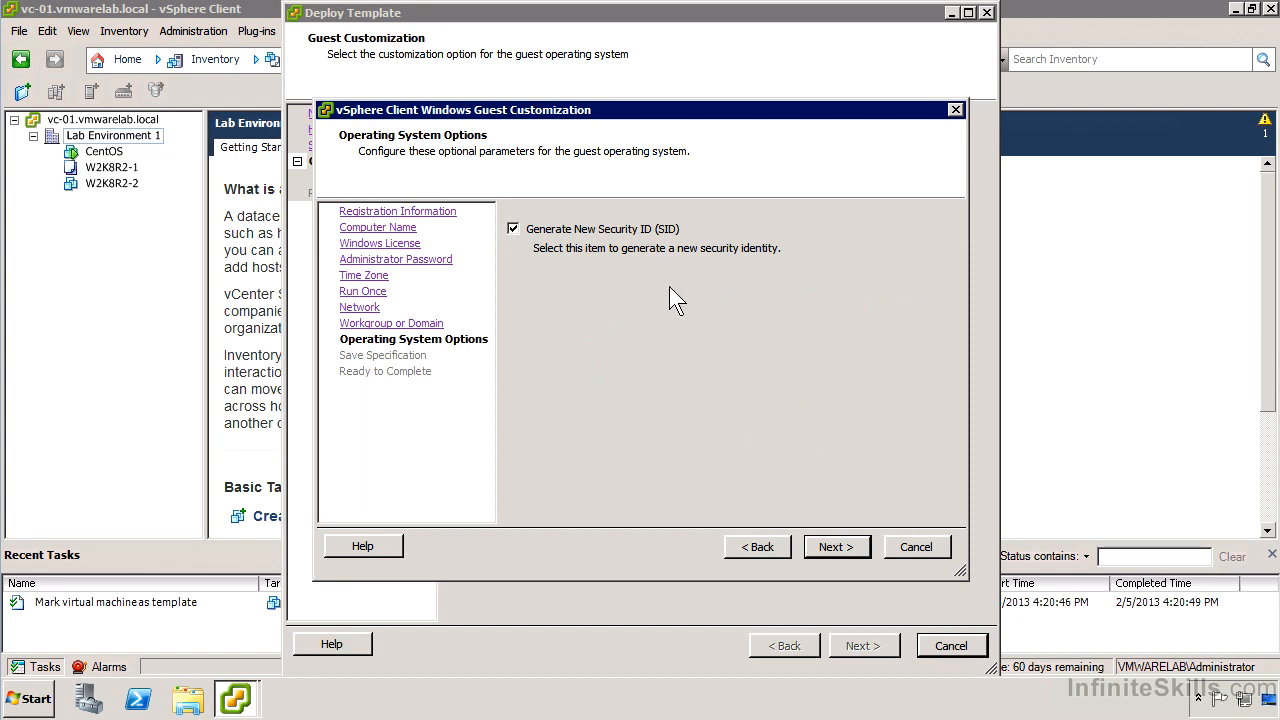
Keep new security ID generation, save the customization specification as "Typical Windows 2008 Settings", and finish the template deployment
{"action": "left_click", "coordinate": [820, 545]}
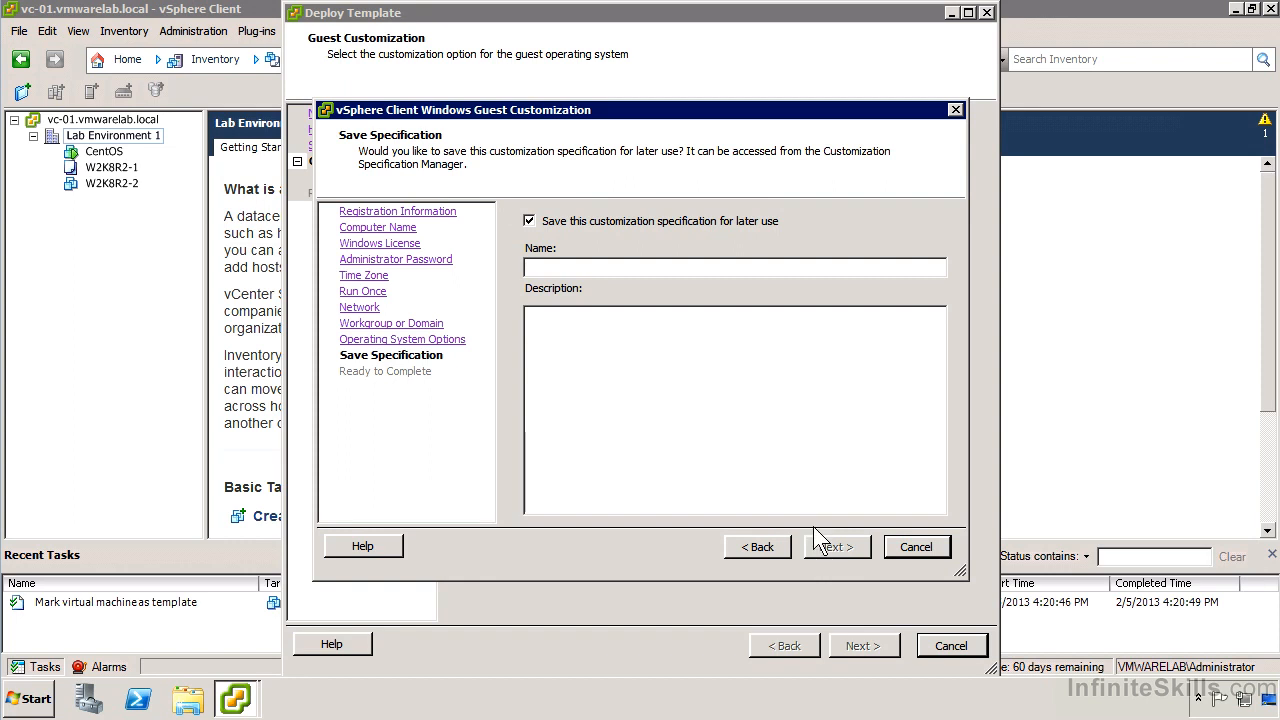
{"action": "left_click", "coordinate": [844, 271]}
{"action": "type", "text": "Typ"}
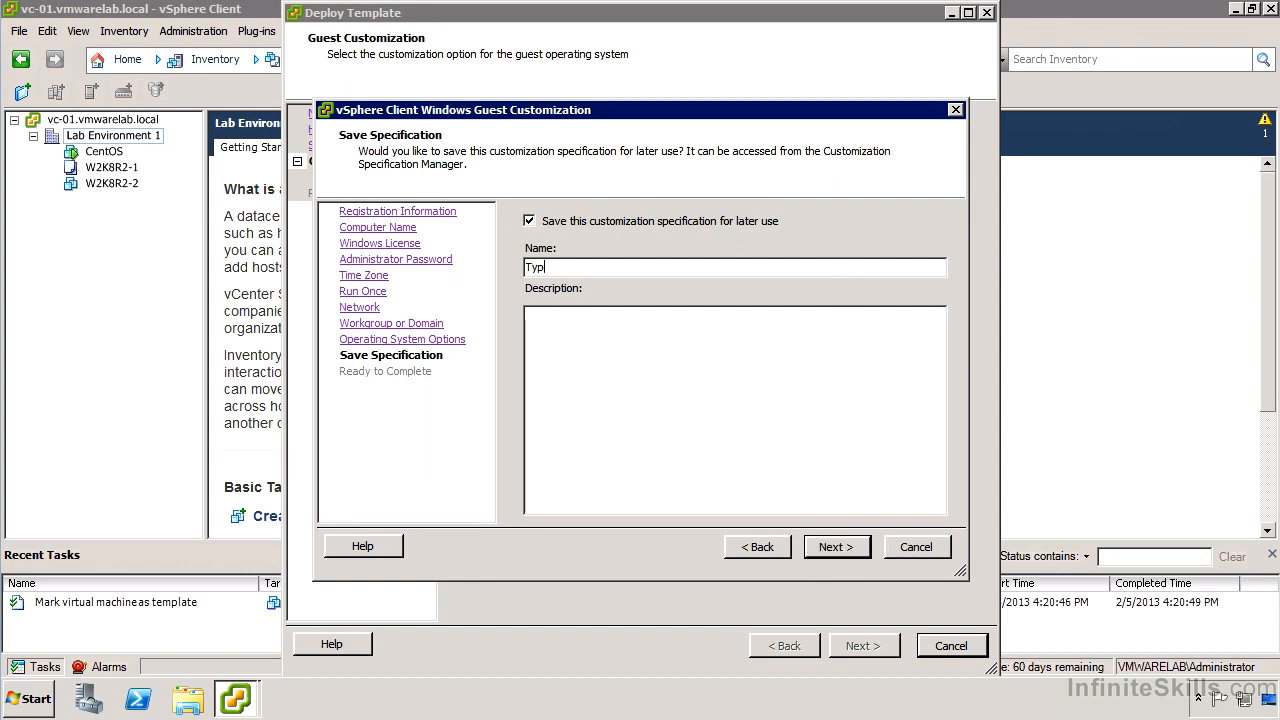
{"action": "type", "text": "ical Windows 2008 Settings"}
{"action": "key", "text": "Return"}
{"action": "key", "text": "Return"}
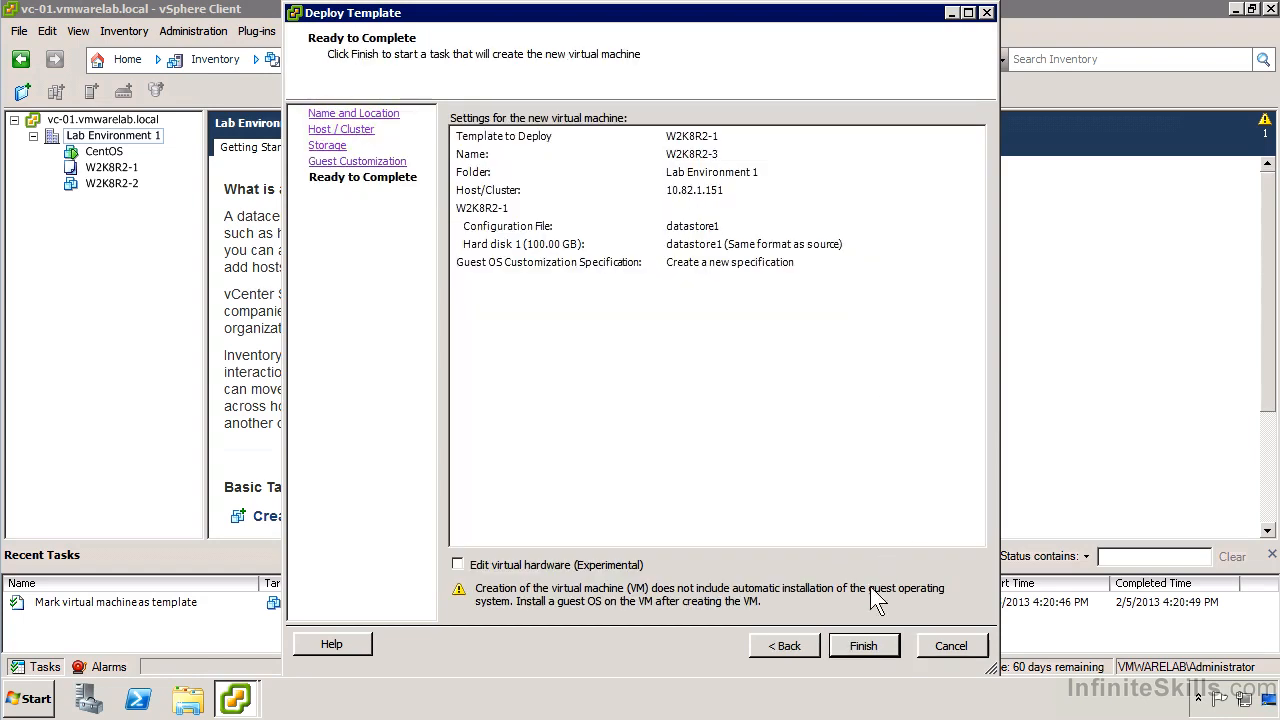
{"action": "left_click", "coordinate": [847, 649]}
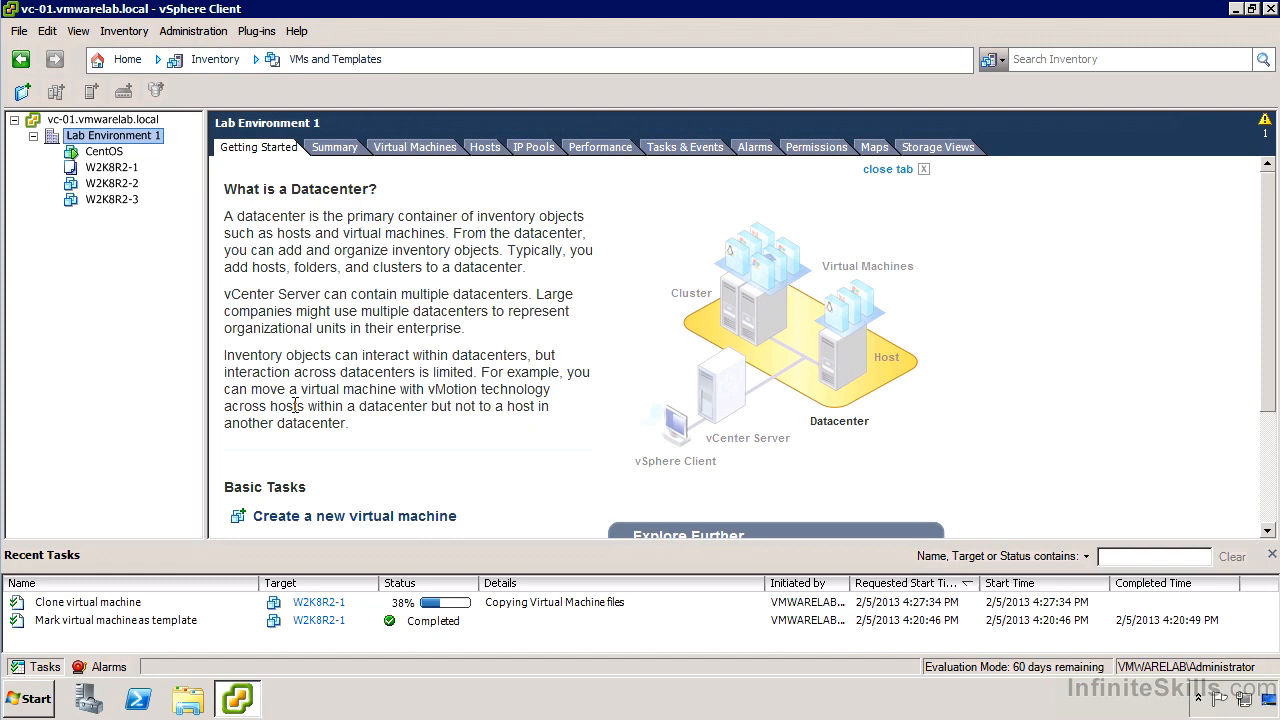
Start deploying a virtual machine from the W2K8R2-1 template and name it W2K8R2-4
{"action": "right_click", "coordinate": [125, 169]}
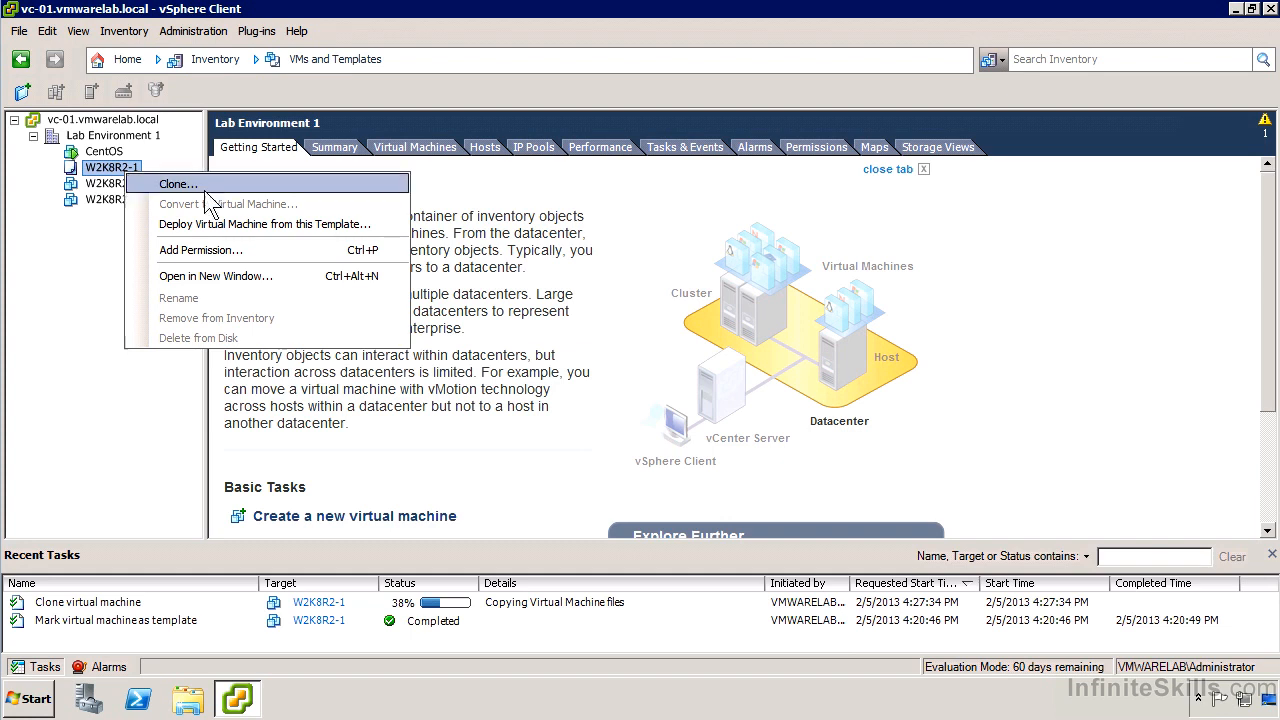
{"action": "left_click", "coordinate": [273, 222]}
{"action": "type", "text": "W2K8R2-4"}
{"action": "key", "text": "Return"}
Choose host 10.82.1.151 and the VMNFS datastore for the new virtual machine, keeping the same disk format as the source
{"action": "left_click", "coordinate": [520, 133]}
{"action": "left_click", "coordinate": [852, 646]}
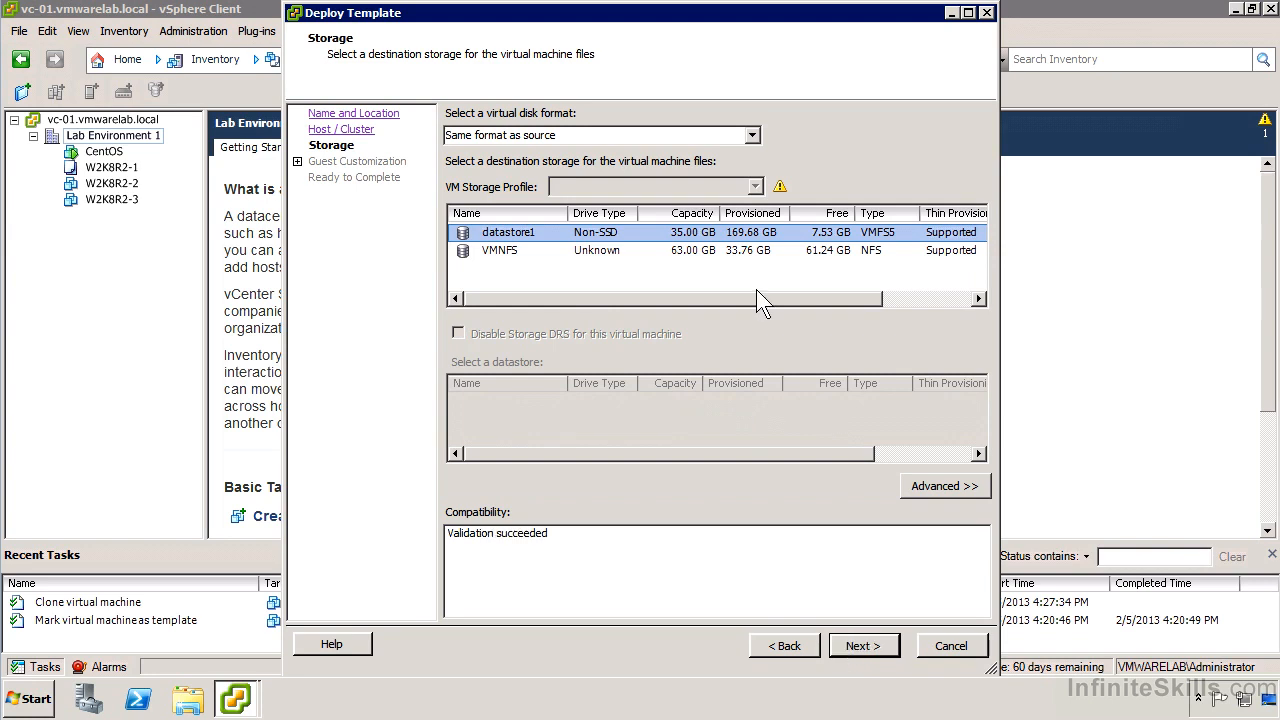
{"action": "left_click", "coordinate": [768, 252]}
{"action": "left_click", "coordinate": [876, 651]}
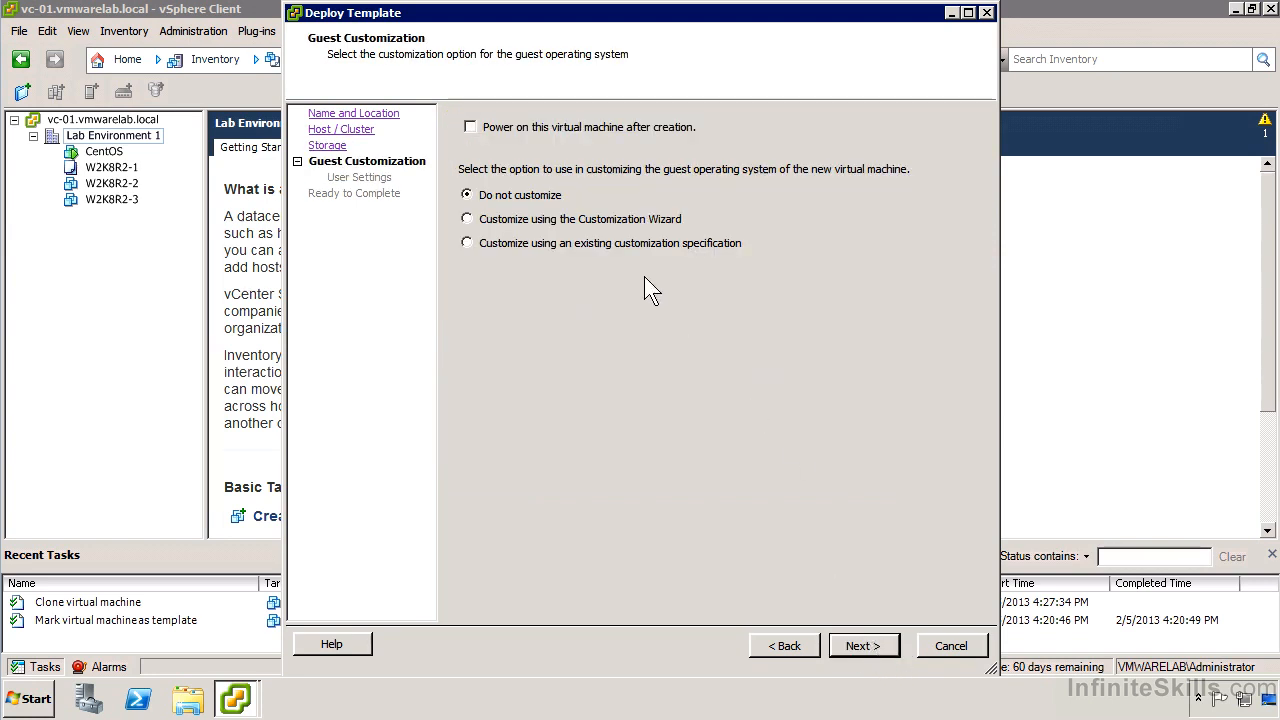
Customize the guest with the existing "Typical Windows 2008 Settings" specification and finish the template deployment
{"action": "left_click", "coordinate": [602, 242]}
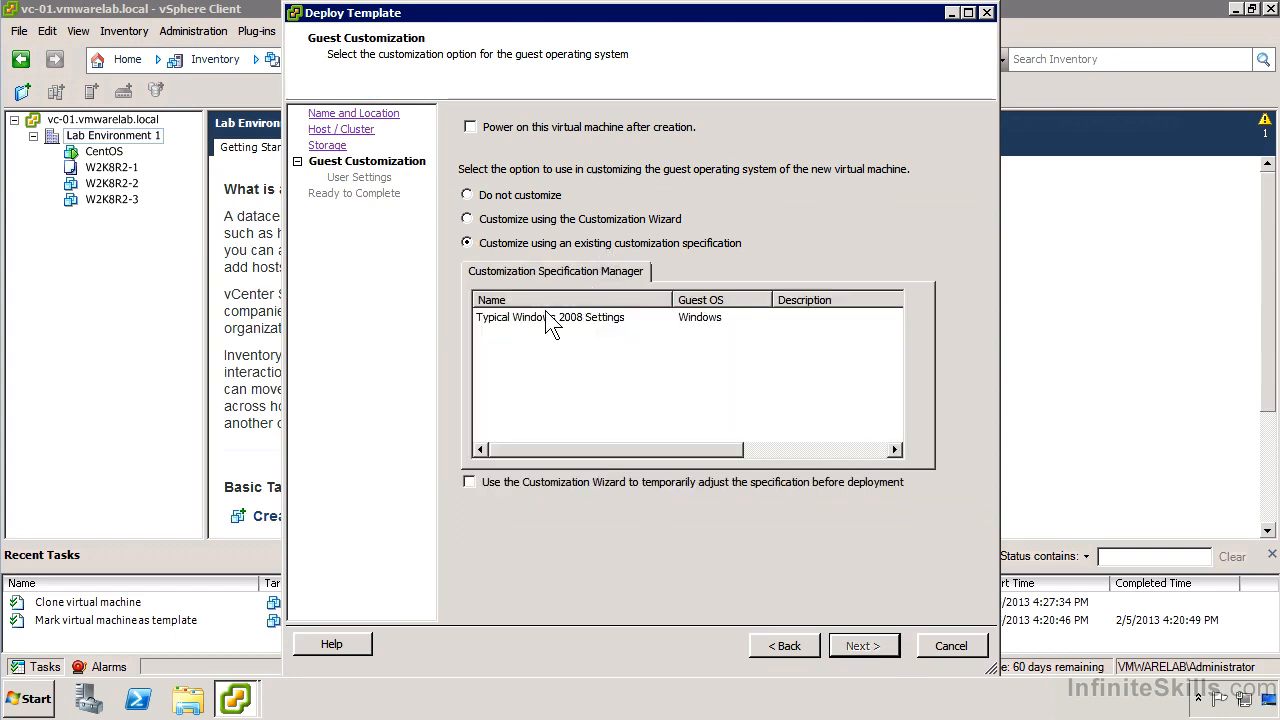
{"action": "left_click", "coordinate": [555, 320]}
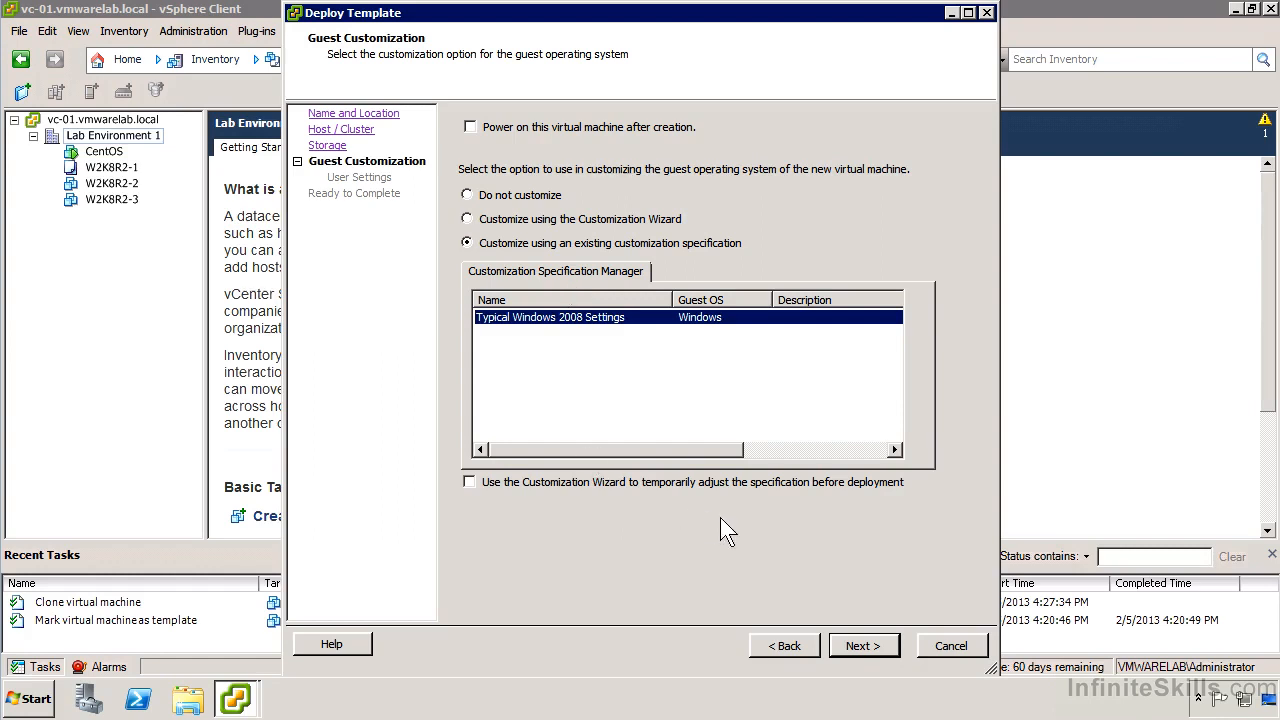
{"action": "left_click", "coordinate": [856, 637]}
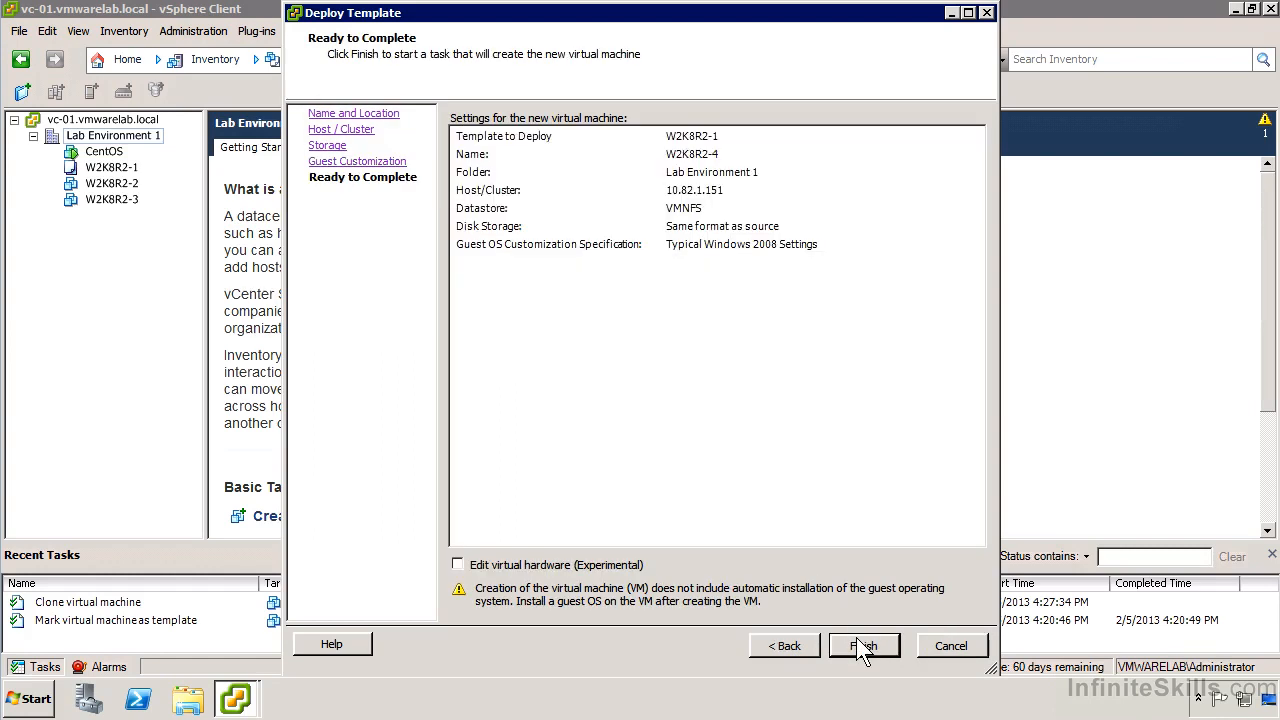
{"action": "left_click", "coordinate": [862, 647]}
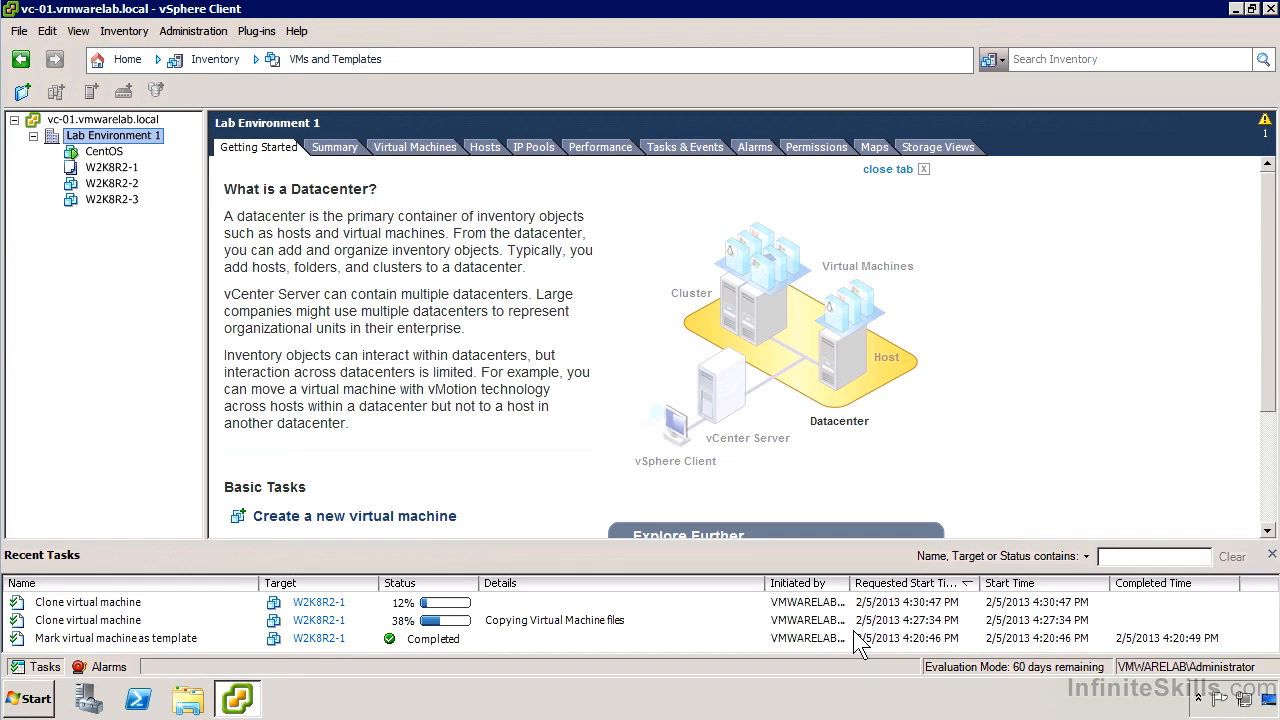